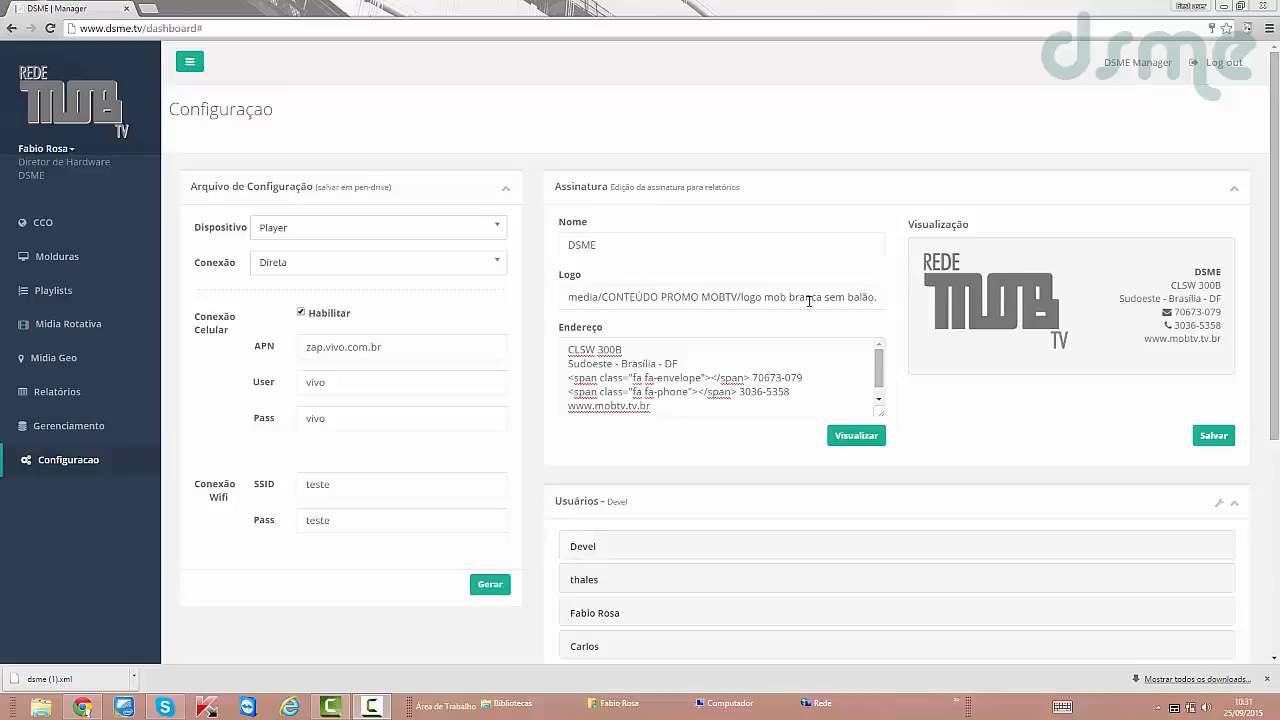
Open the media browser for the report signature's logo, and collapse and re-expand its path and file sections.
left_click(809, 299)
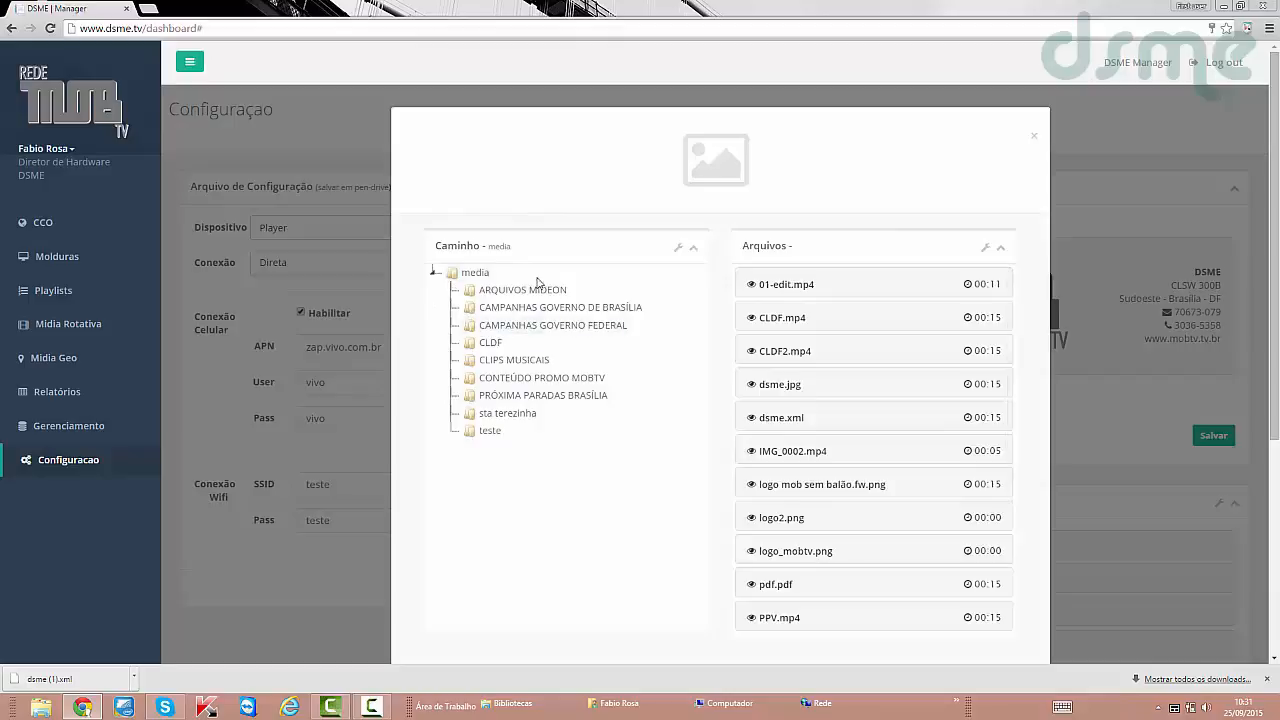
left_click(697, 256)
left_click(695, 255)
left_click(1001, 250)
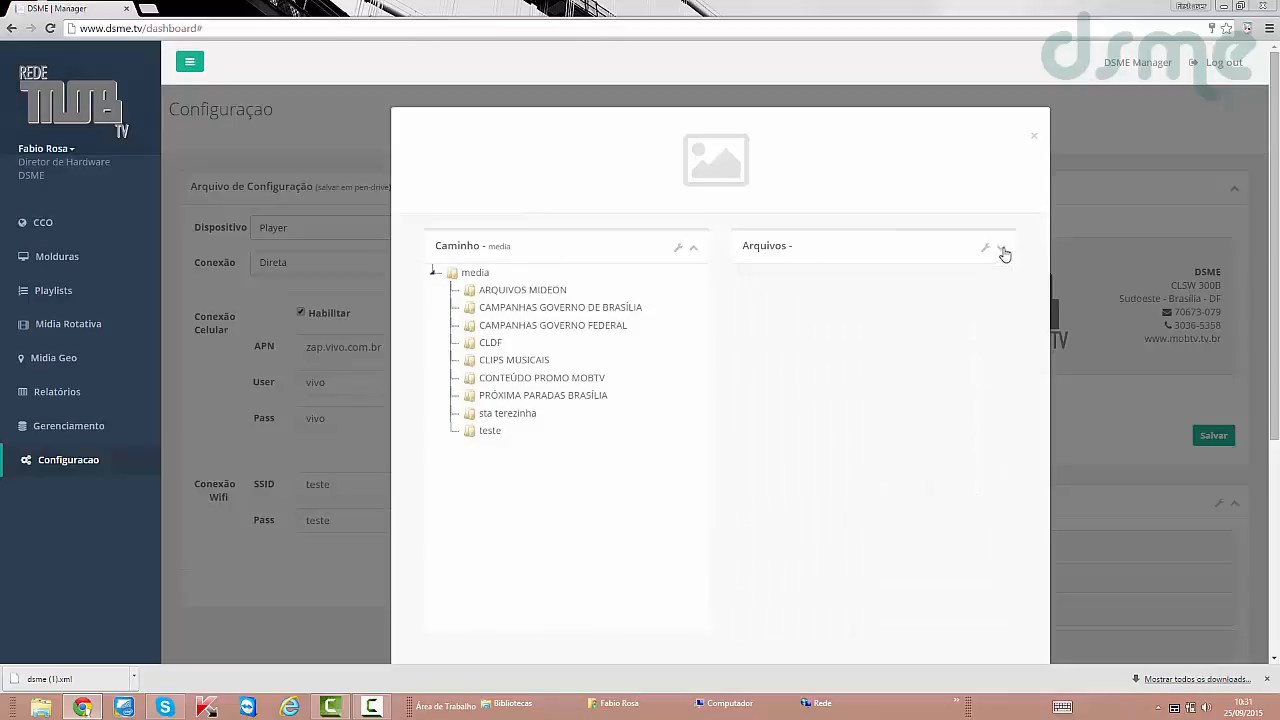
left_click(1002, 251)
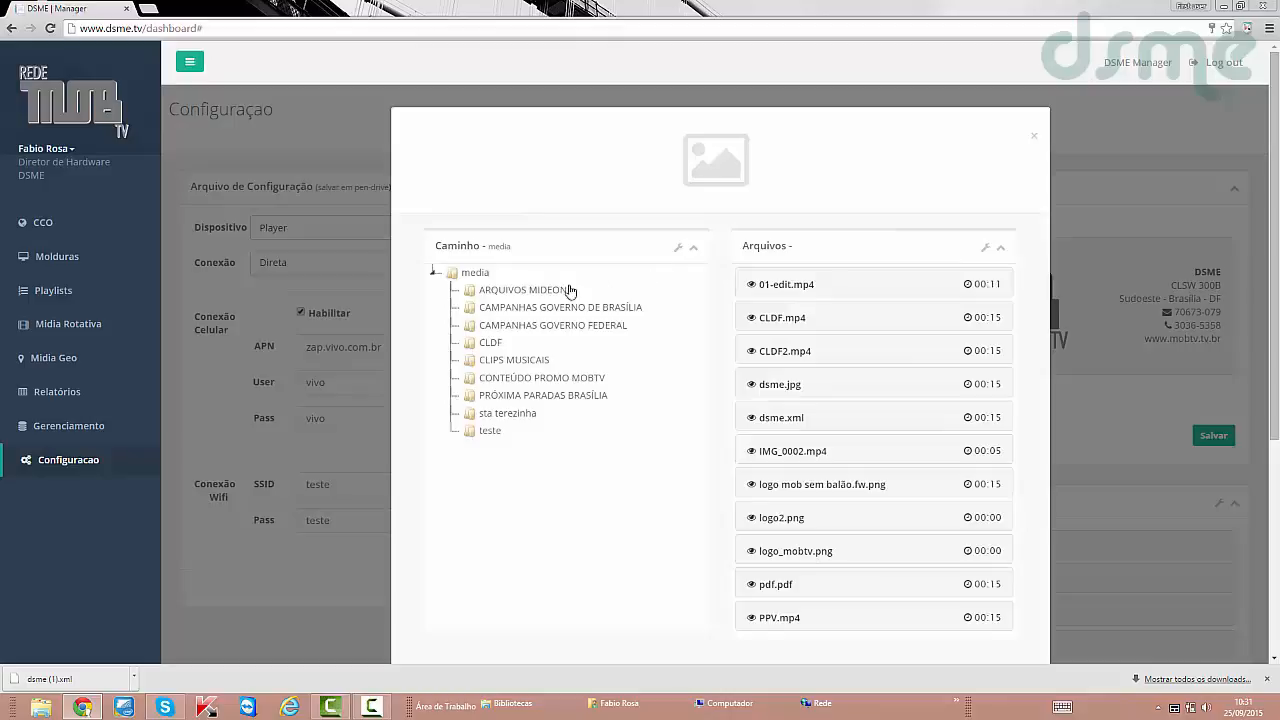
View the files in the teste folder and return to the media root folder.
left_click(491, 432)
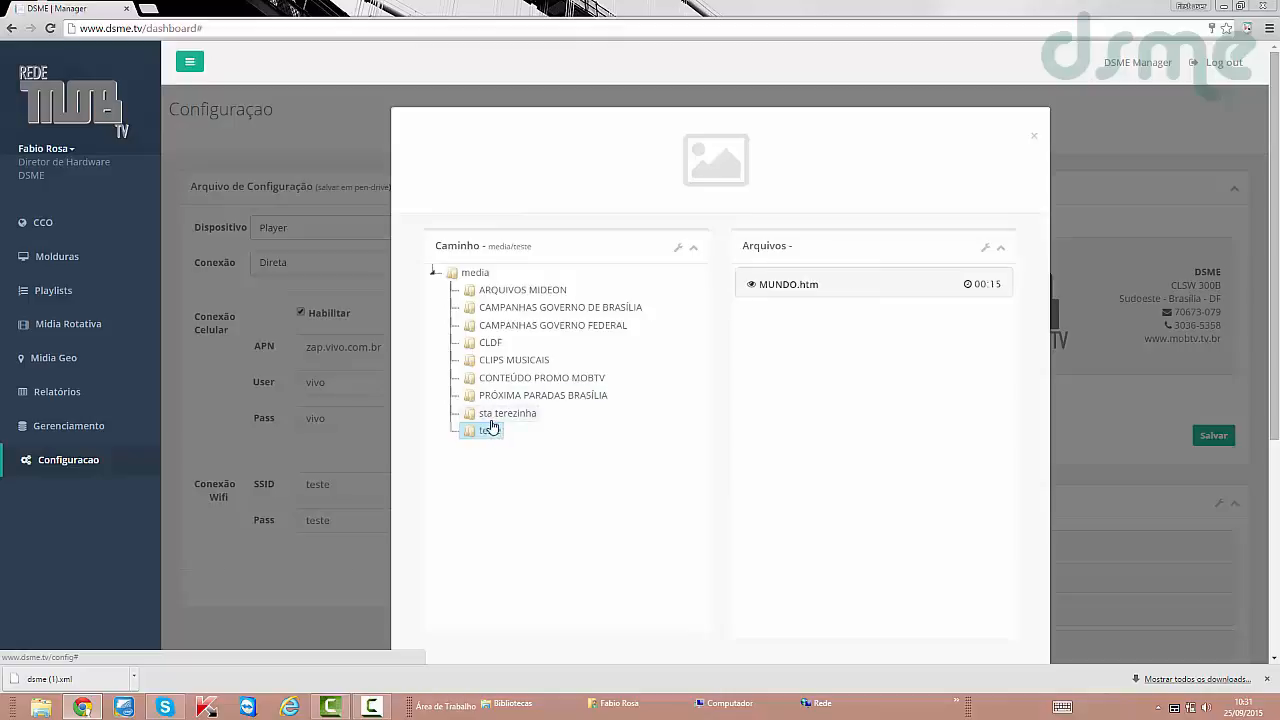
left_click(479, 275)
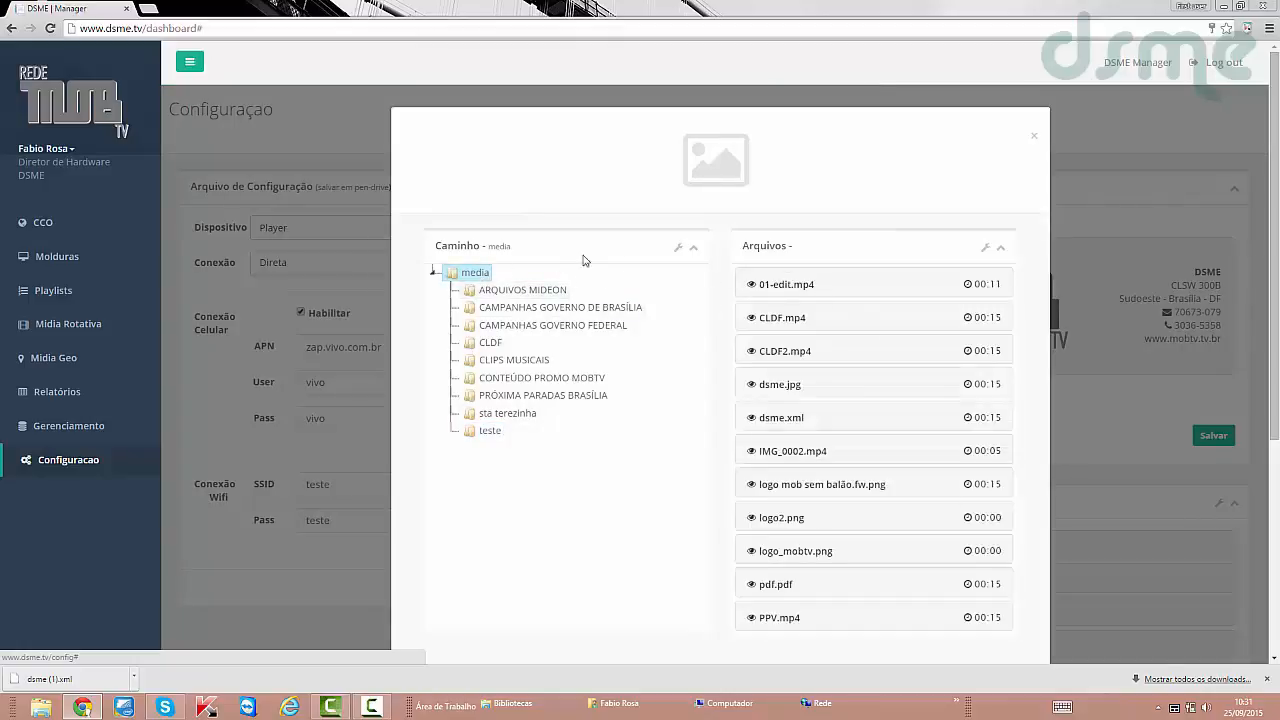
left_click(680, 250)
left_click(547, 268)
Cancel creating a subdirectory in ARQUIVOS MIDEON and remove the ARQUIVOS MIDEON directory from media.
left_click(531, 291)
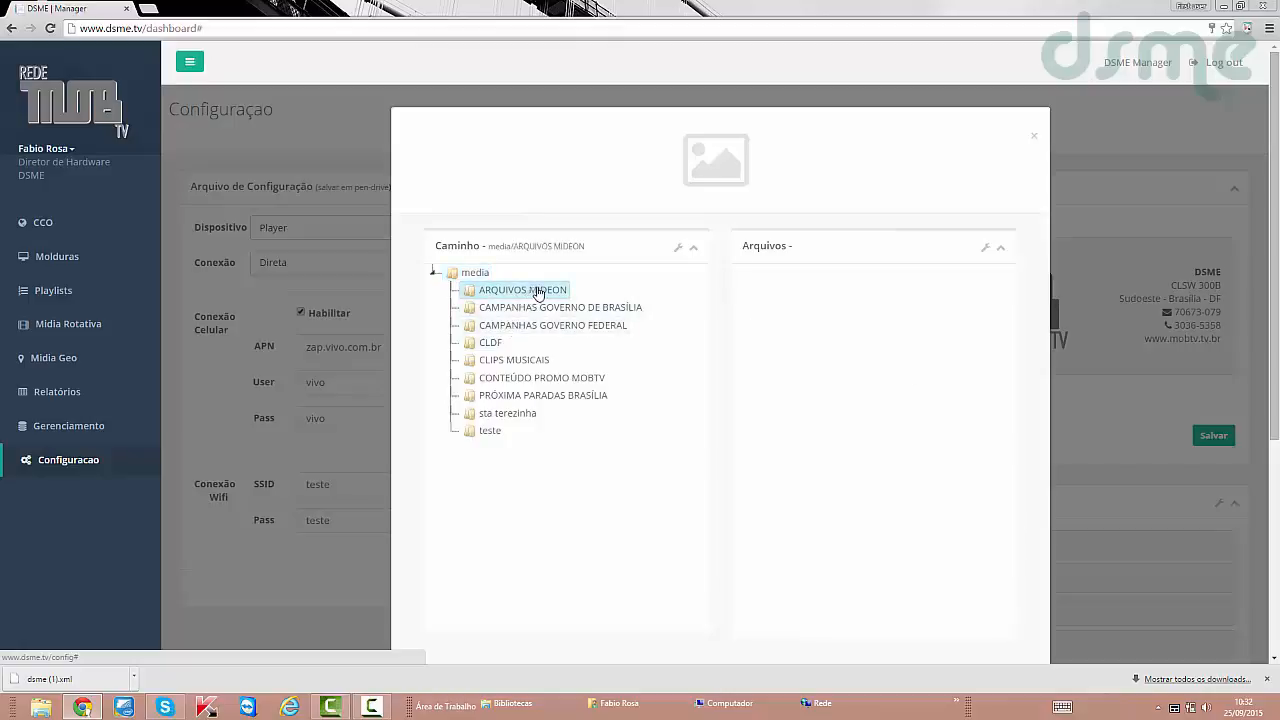
left_click(679, 248)
left_click(632, 277)
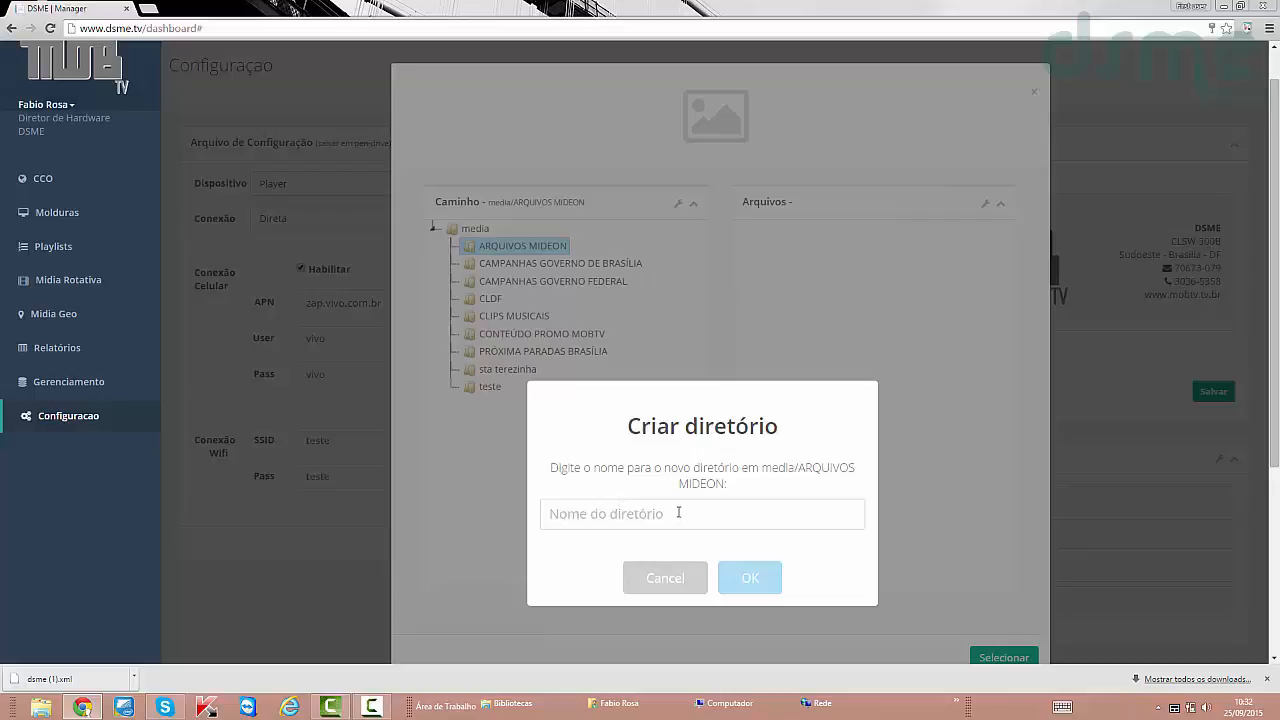
left_click(686, 579)
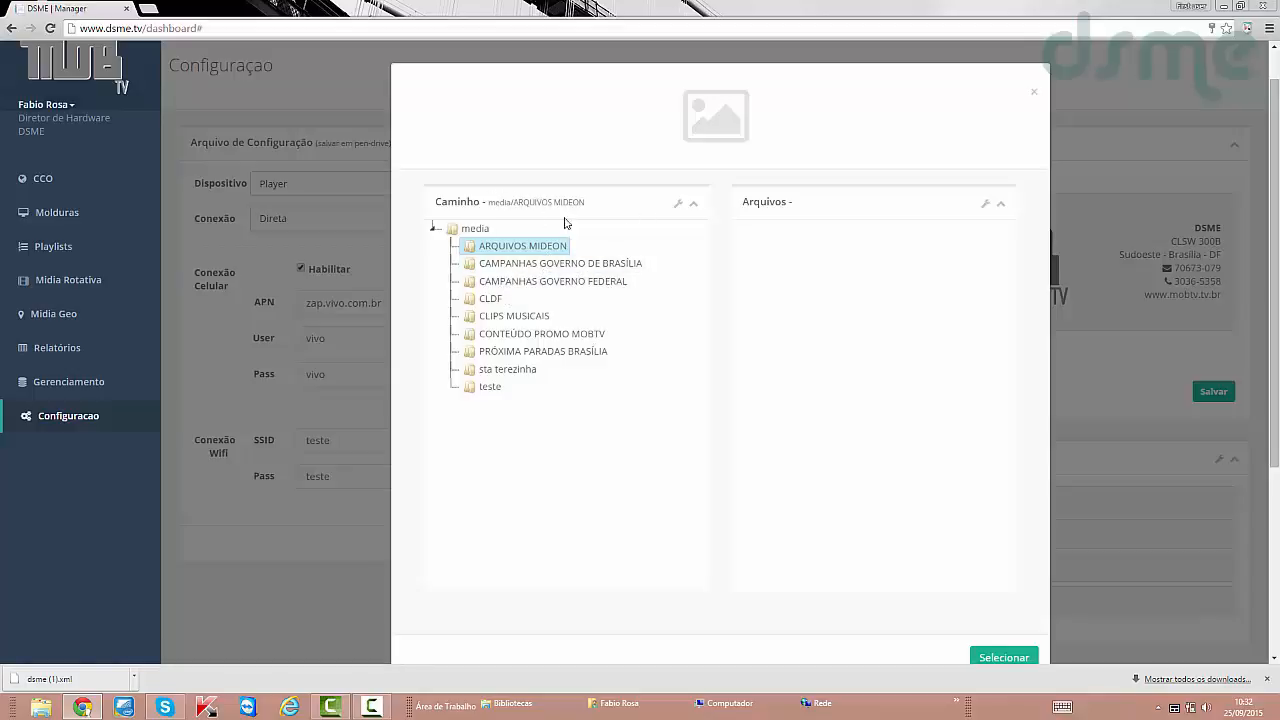
left_click(678, 205)
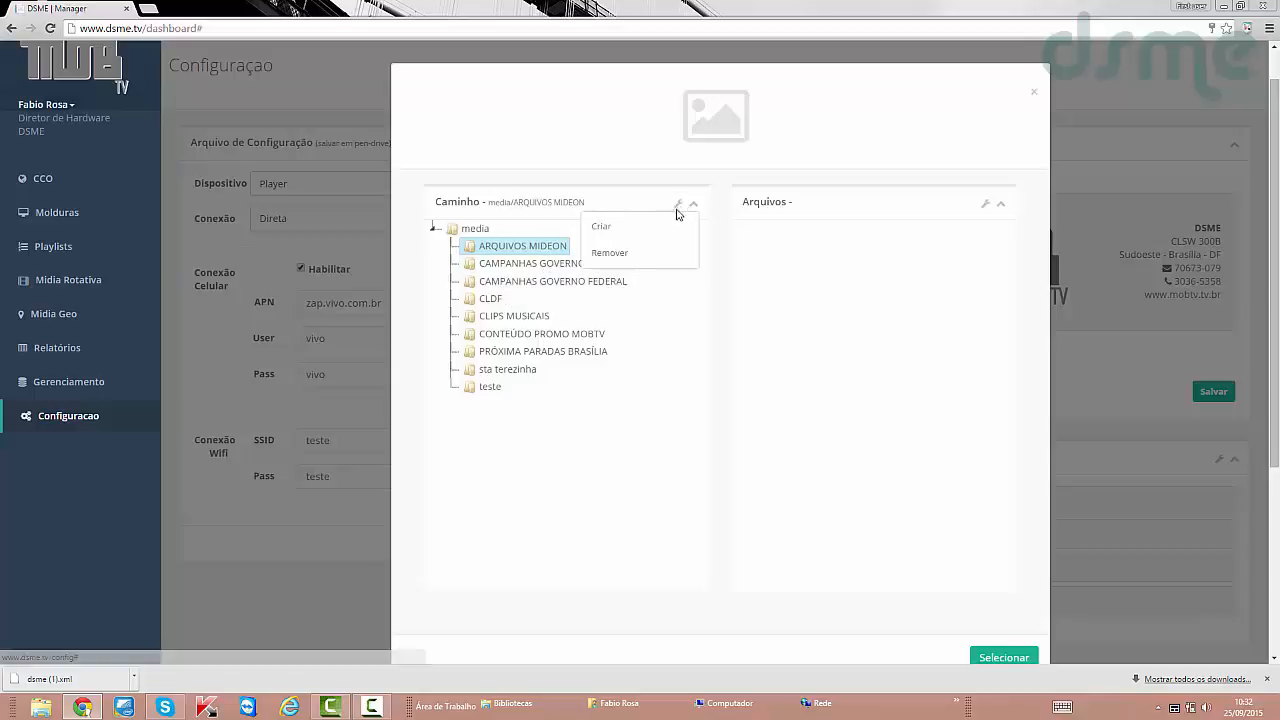
left_click(616, 254)
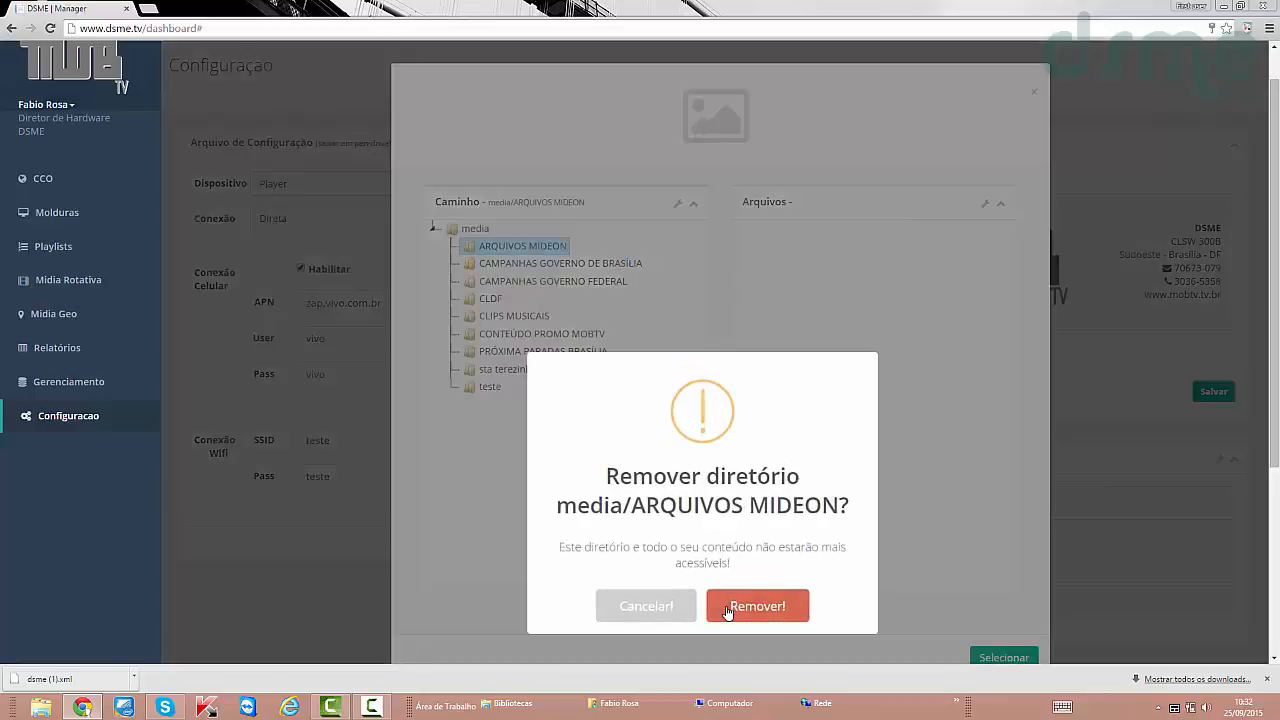
left_click(728, 607)
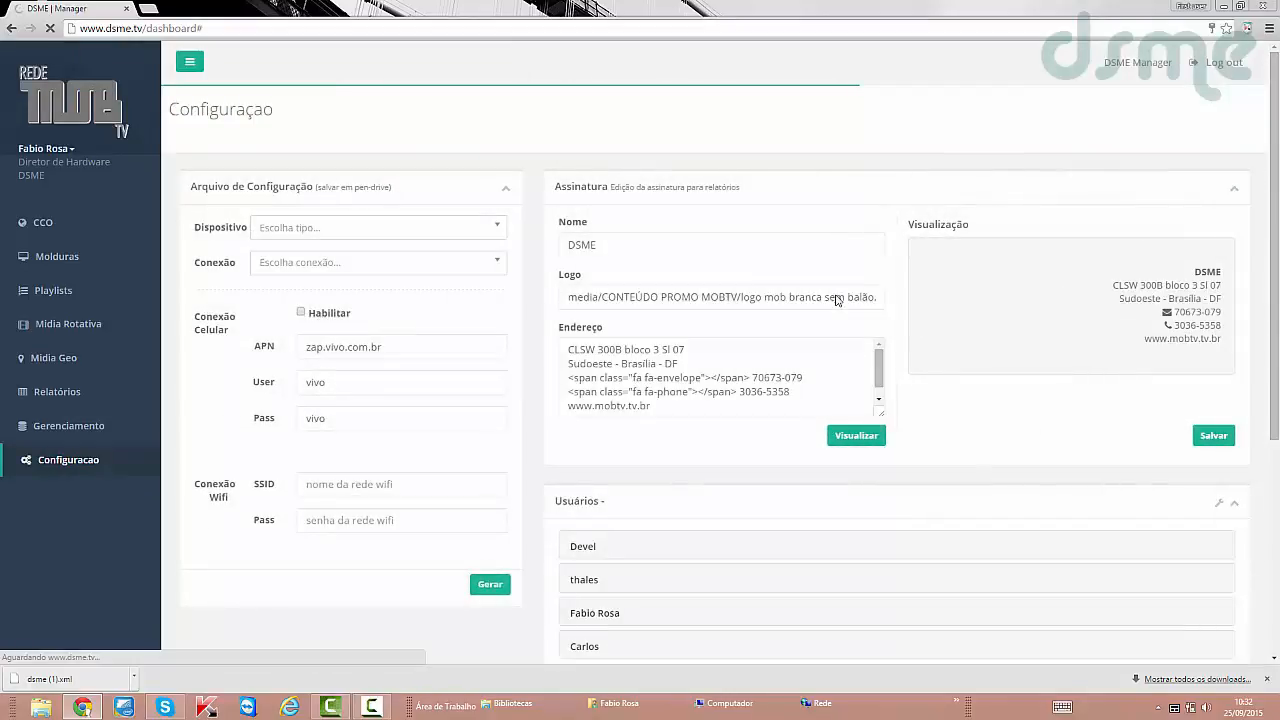
Reopen the signature logo's media browser and examine the scheduling settings of 01-edit.mp4.
left_click(681, 297)
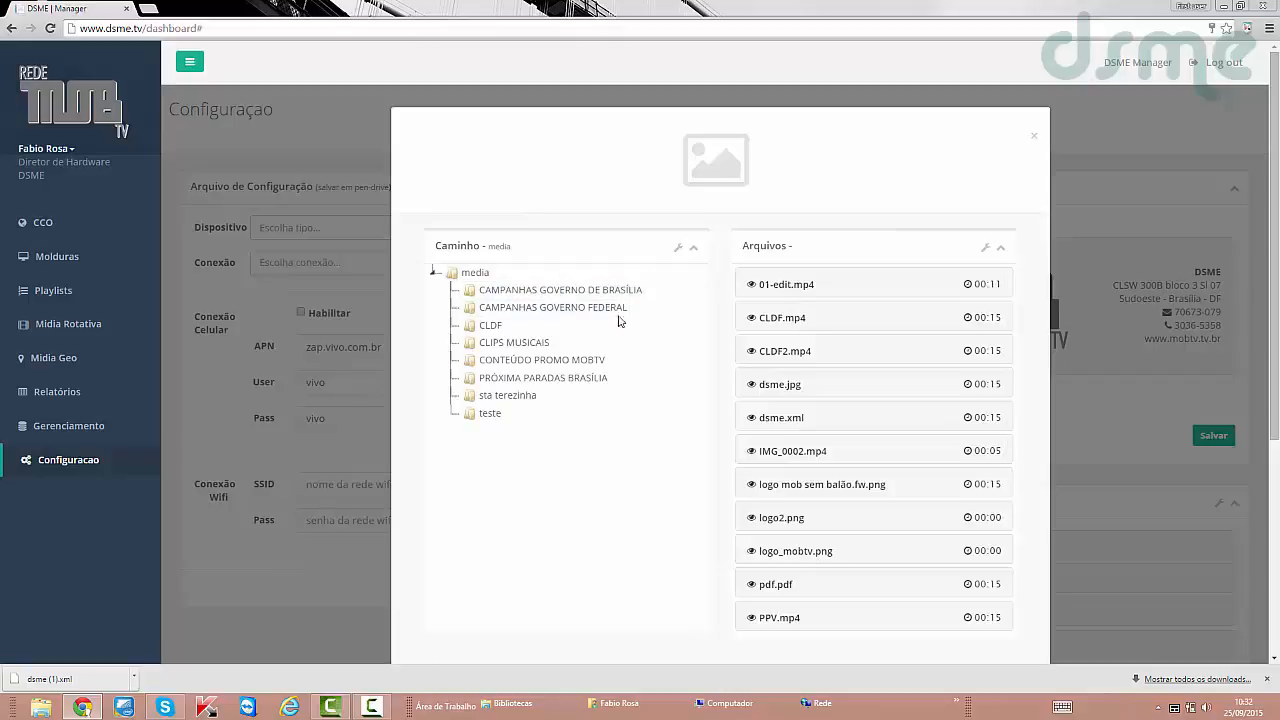
left_click(794, 289)
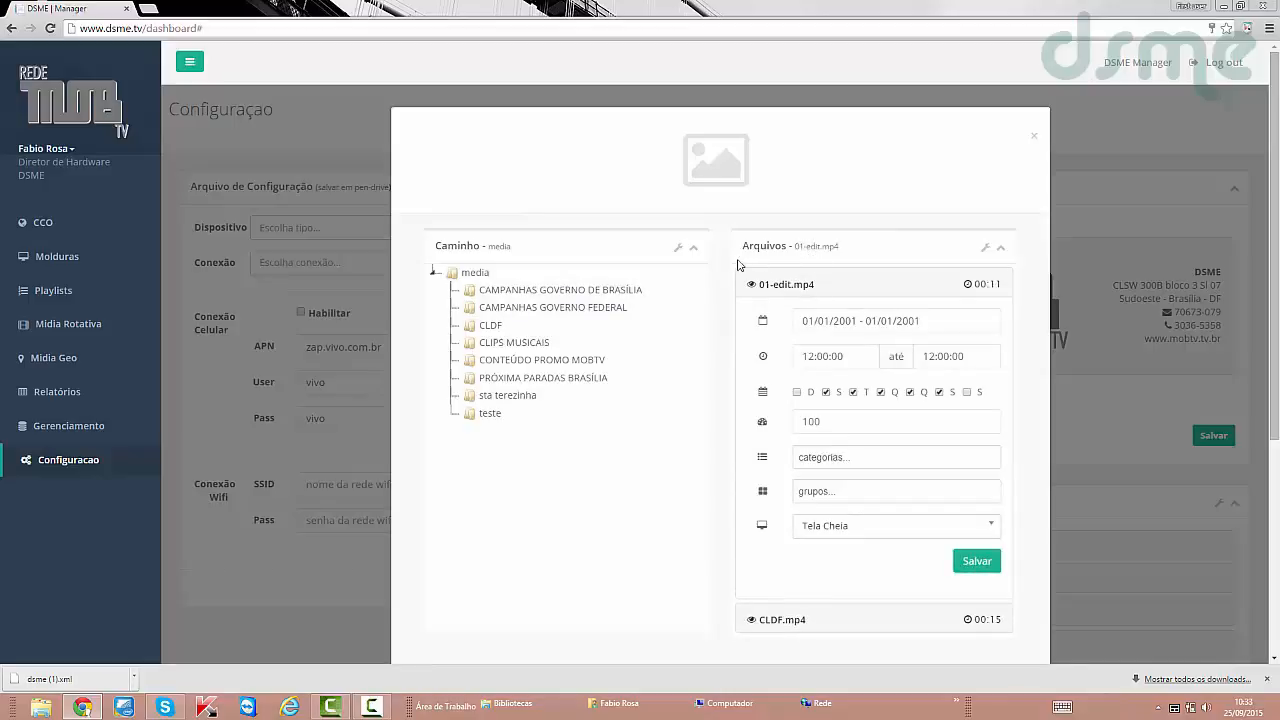
scroll(717, 265, "down", 1)
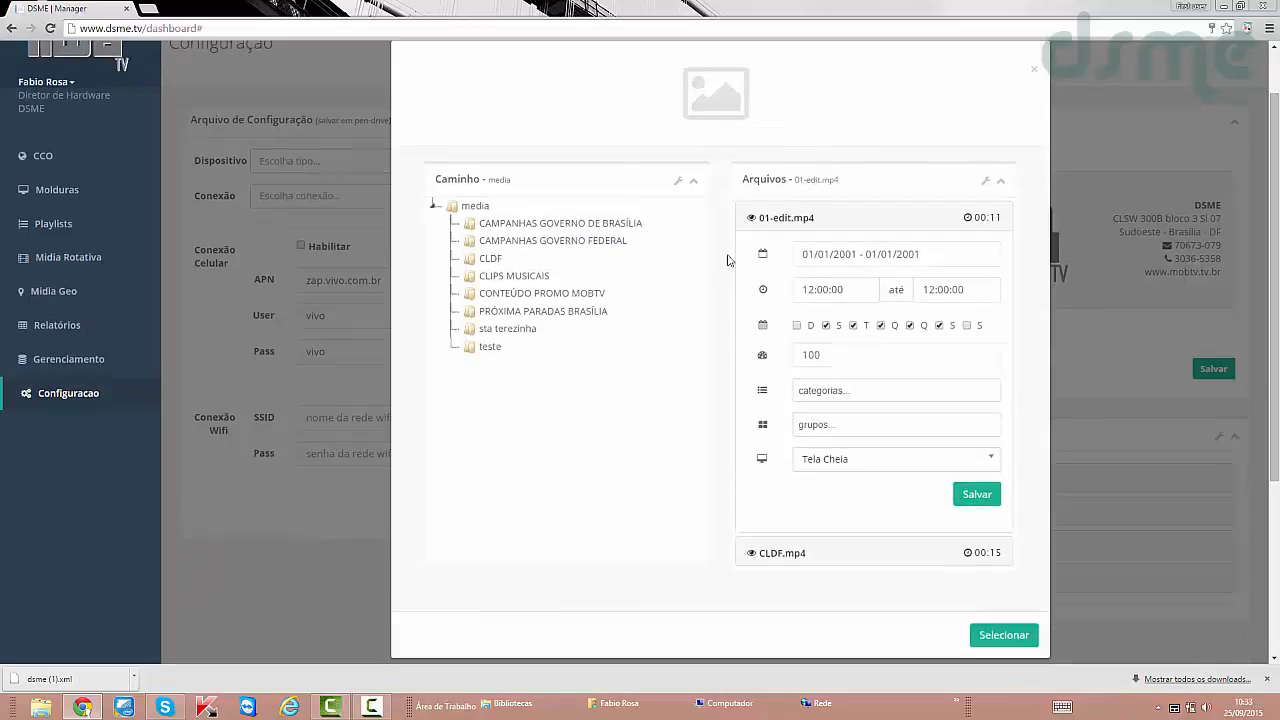
left_click(773, 218)
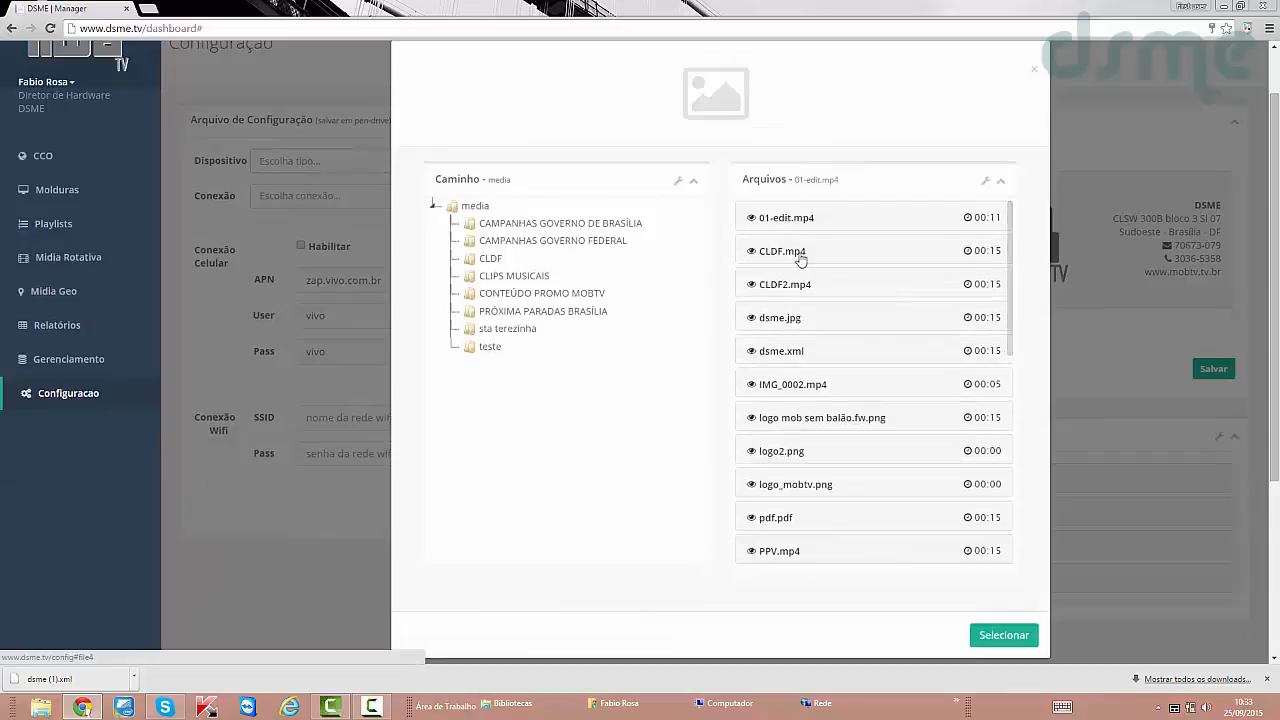
Choose dsme.jpg from the media folder as the signature logo and refresh the signature preview.
left_click(772, 320)
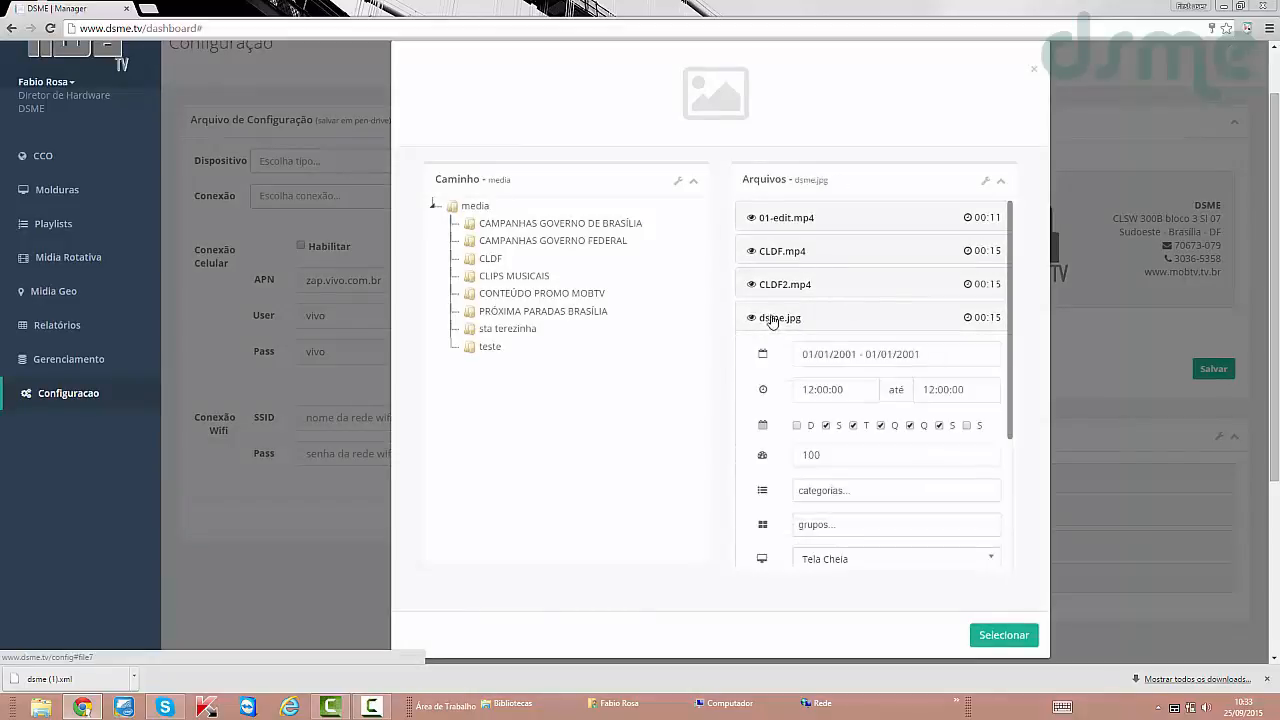
scroll(772, 320, "down", 2)
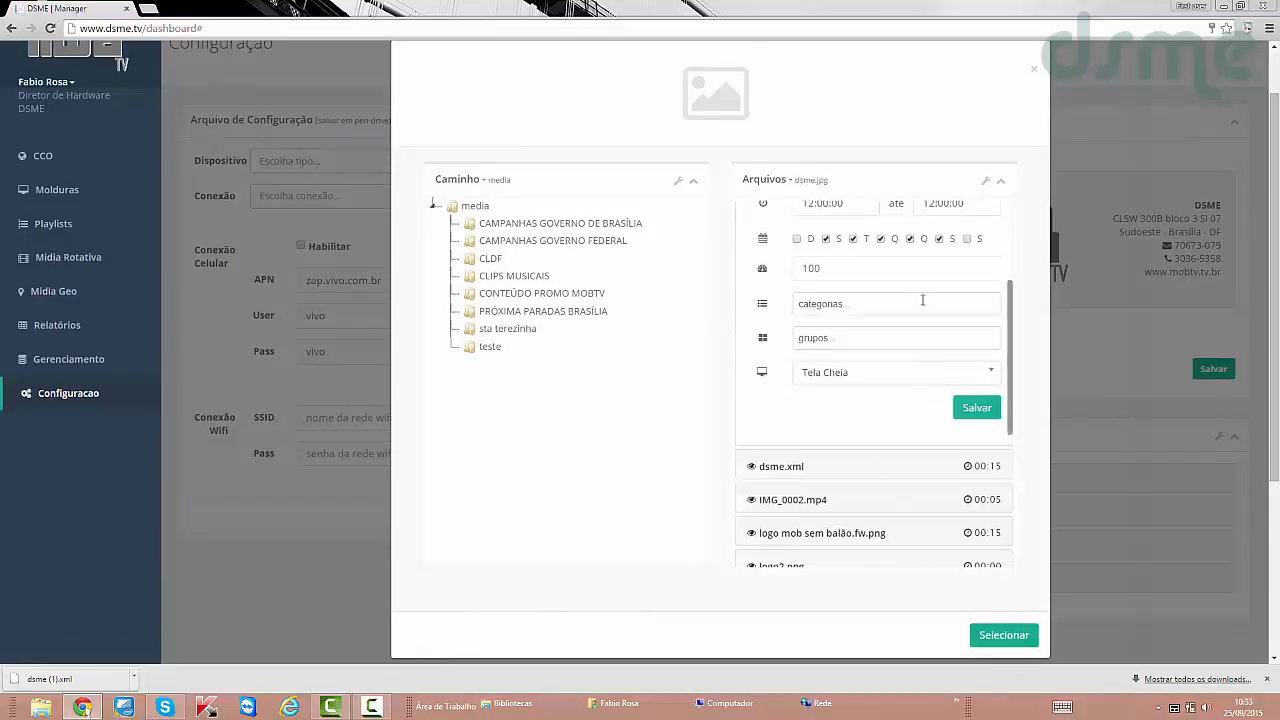
scroll(785, 271, "up", 1)
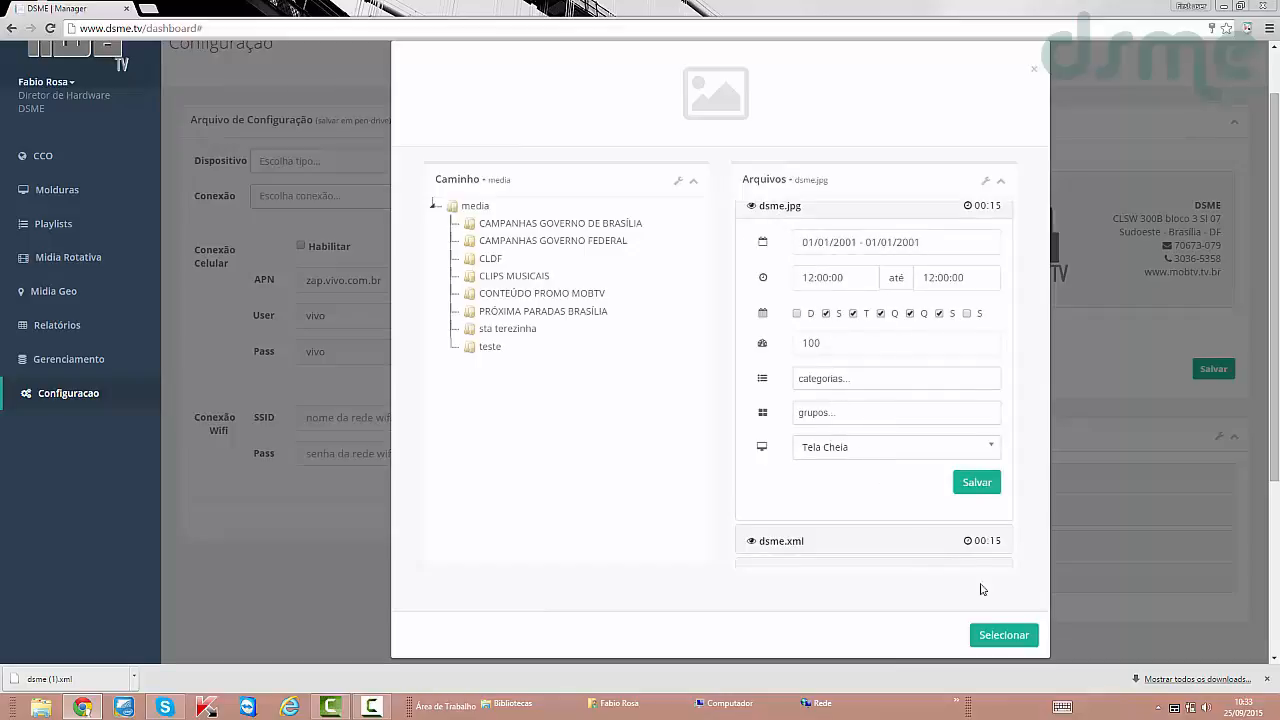
left_click(1012, 634)
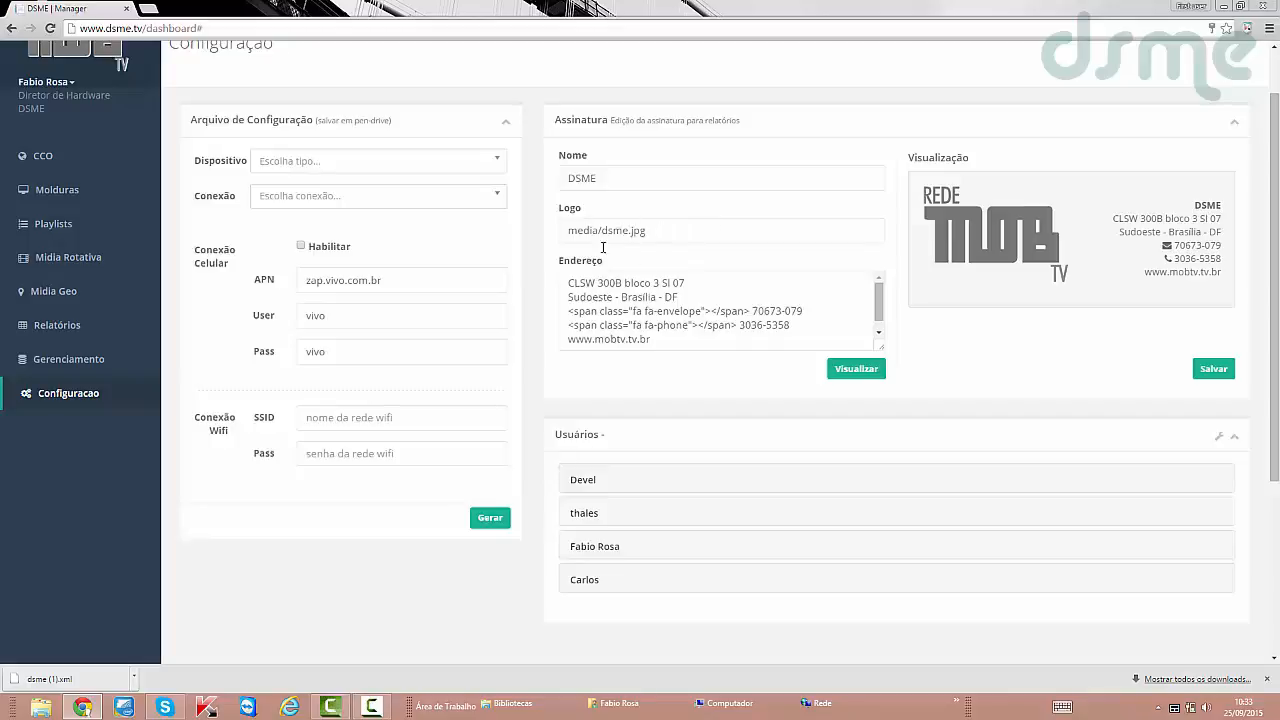
left_click(862, 372)
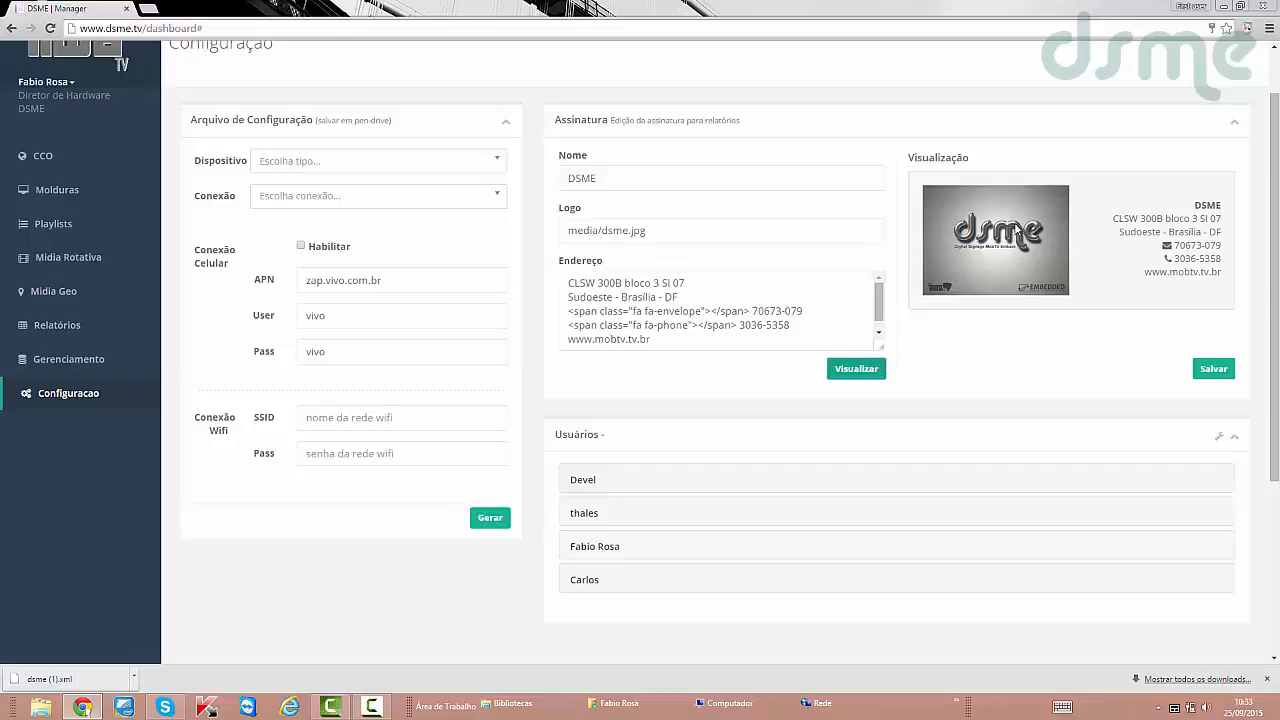
Replace the signature logo with logo mob sem balão.fw.png from the media folder and refresh the signature preview.
left_click(764, 232)
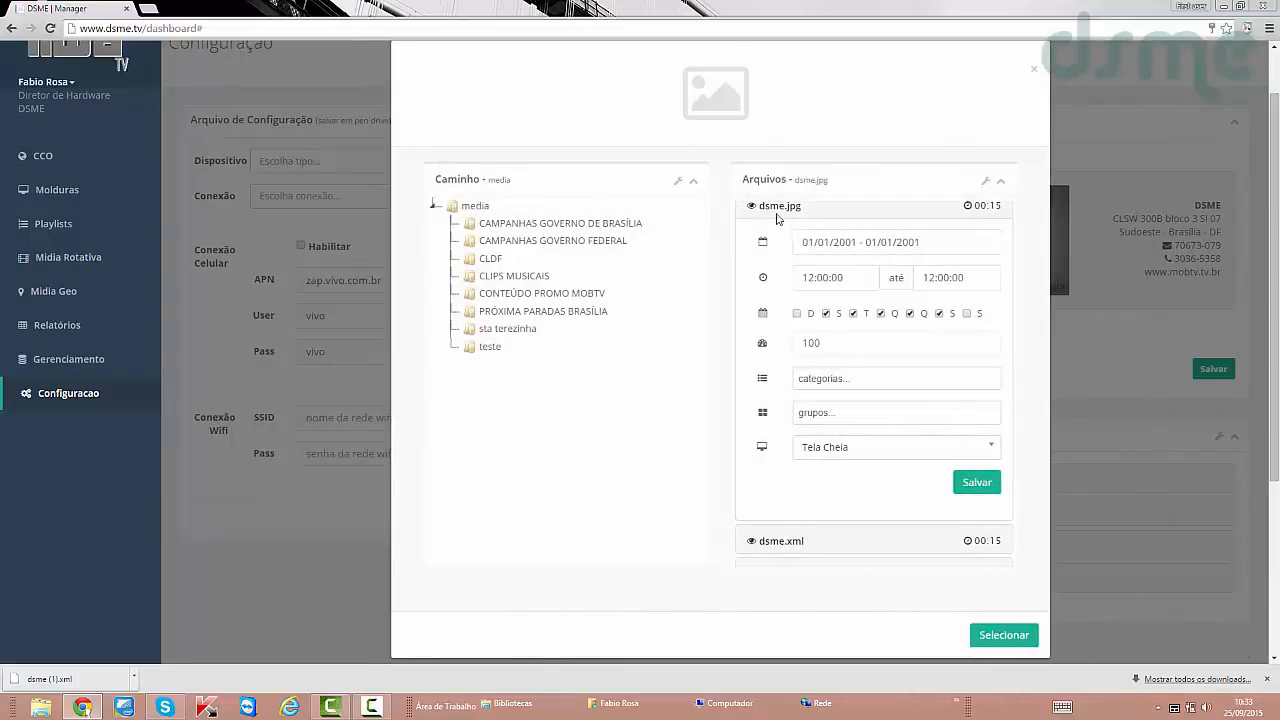
left_click(769, 210)
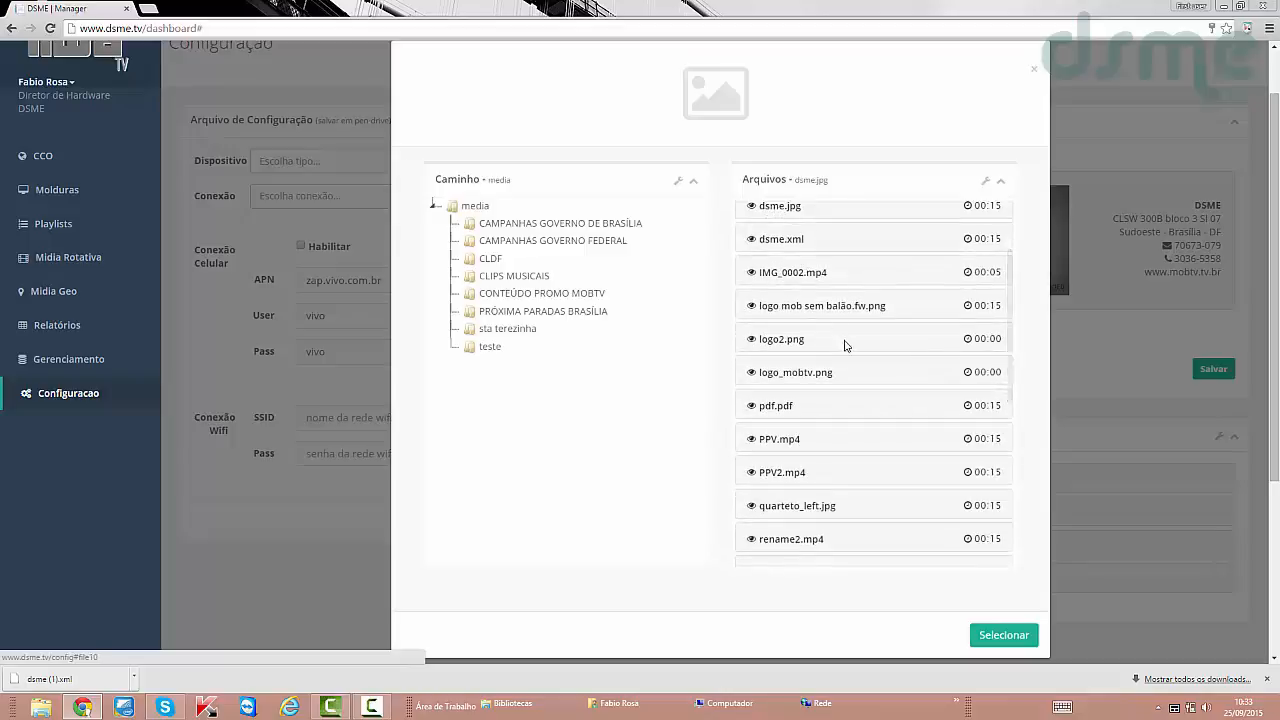
left_click(801, 311)
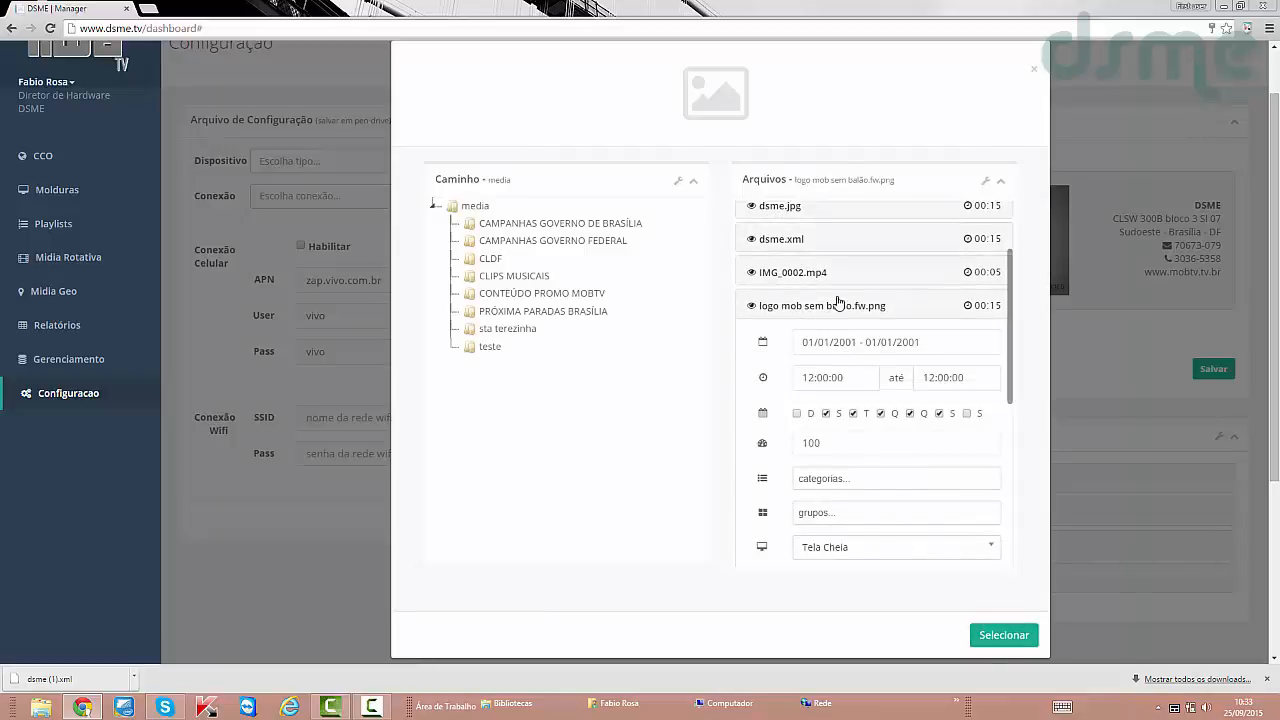
left_click(1003, 636)
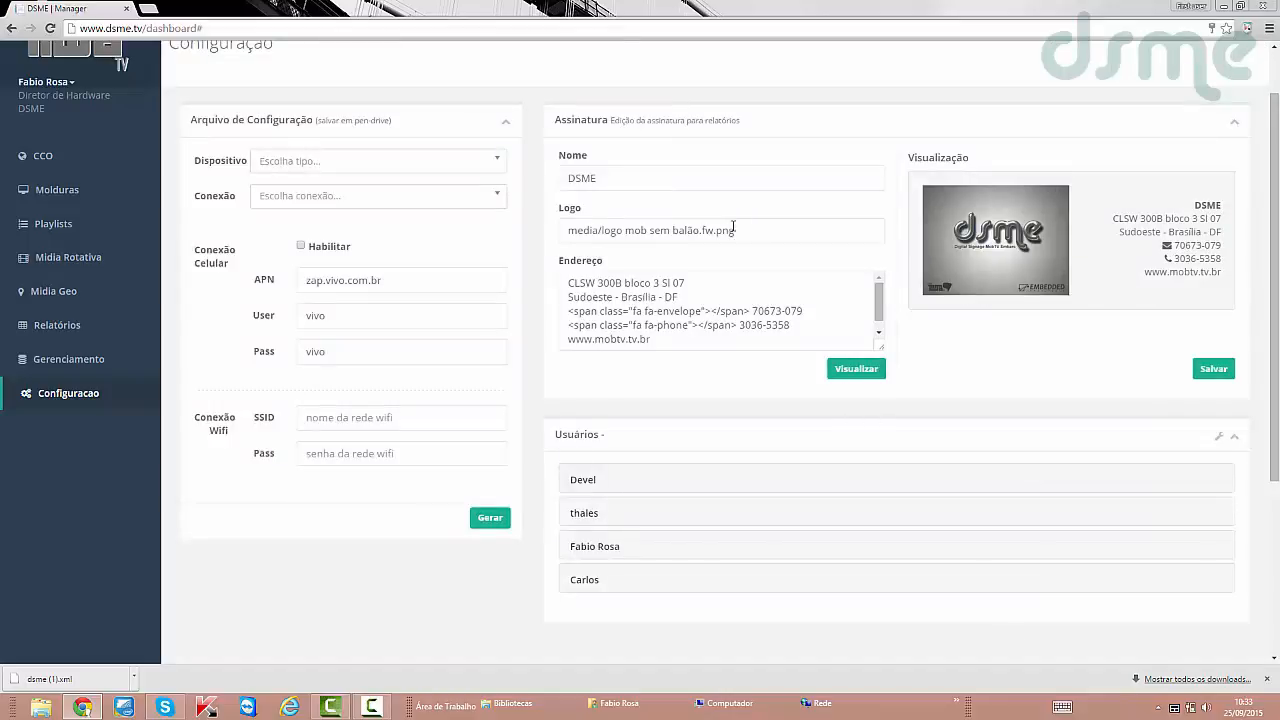
left_click(857, 370)
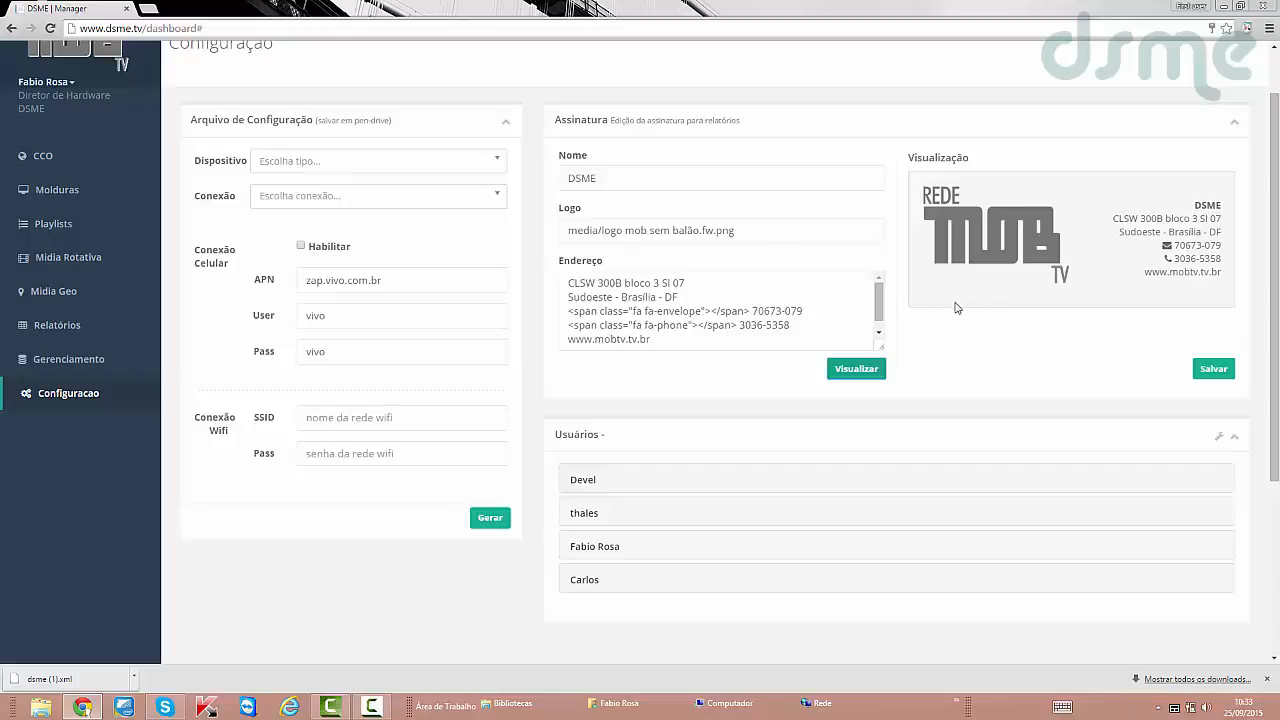
Preview logo mob sem balão.fw.png from the logo's media browser at 1080p (1920x1080), and close the preview.
left_click(770, 231)
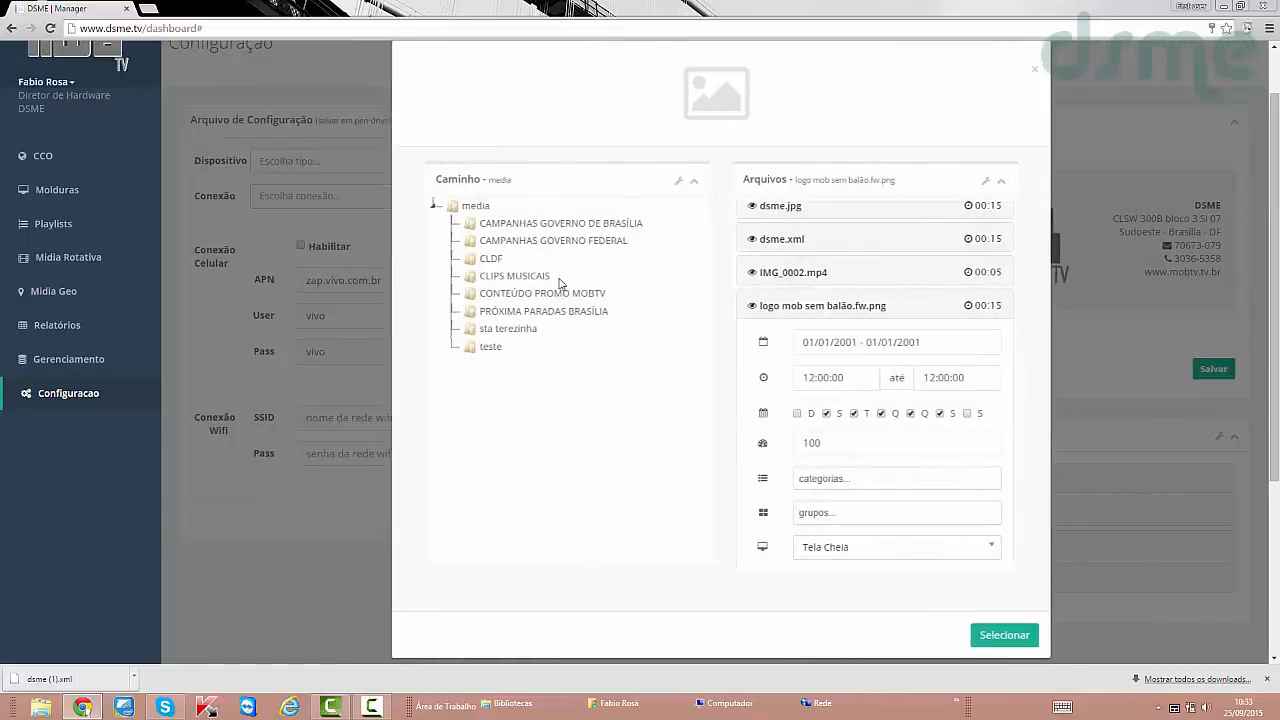
scroll(871, 341, "up", 3)
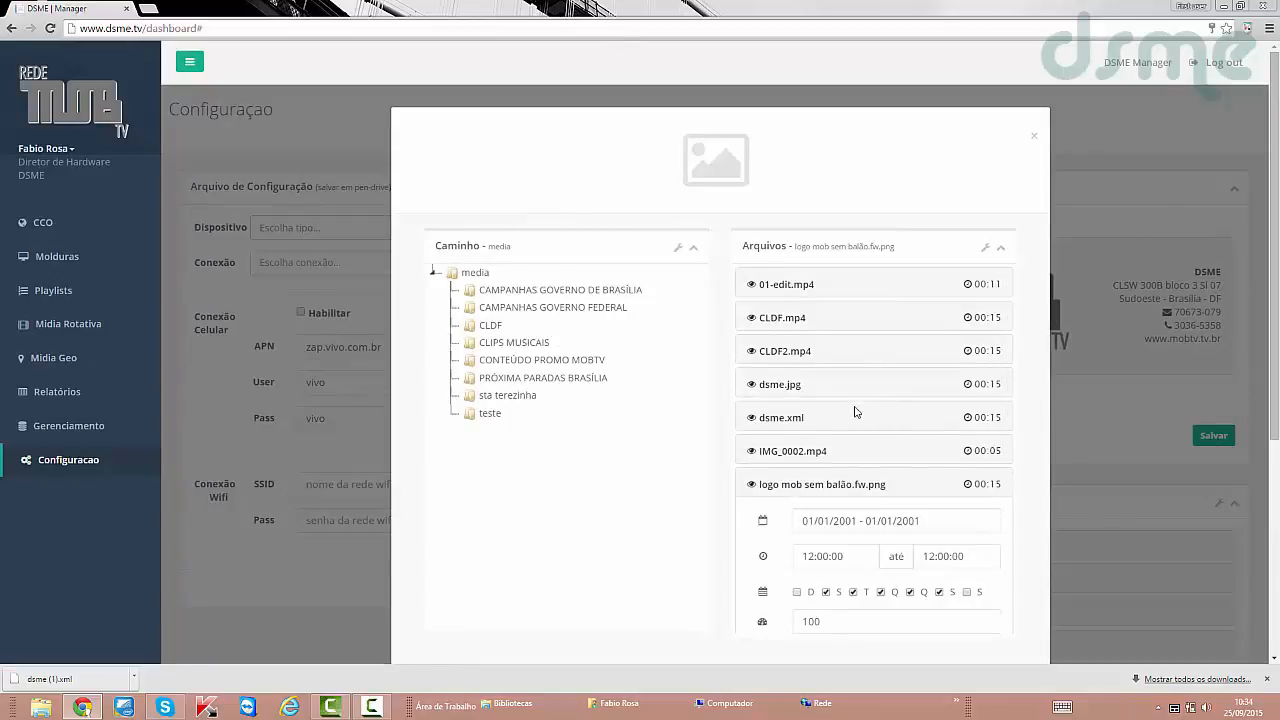
scroll(851, 410, "down", 2)
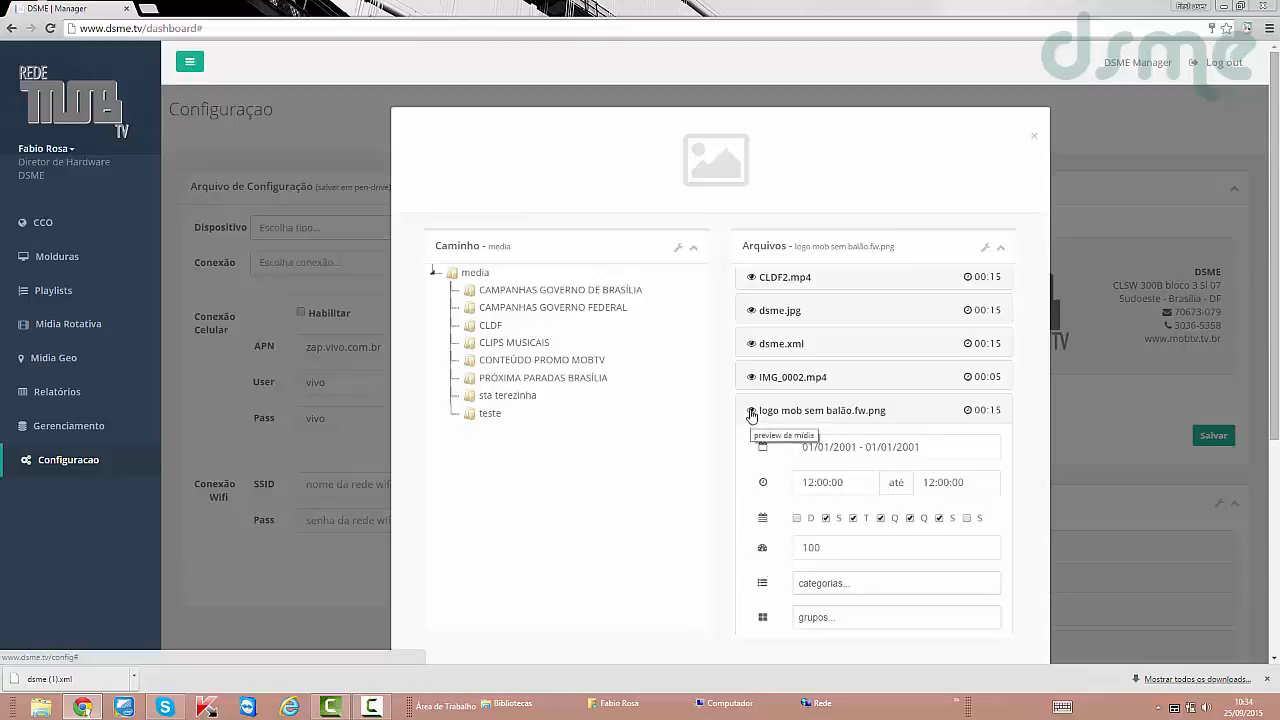
left_click(752, 414)
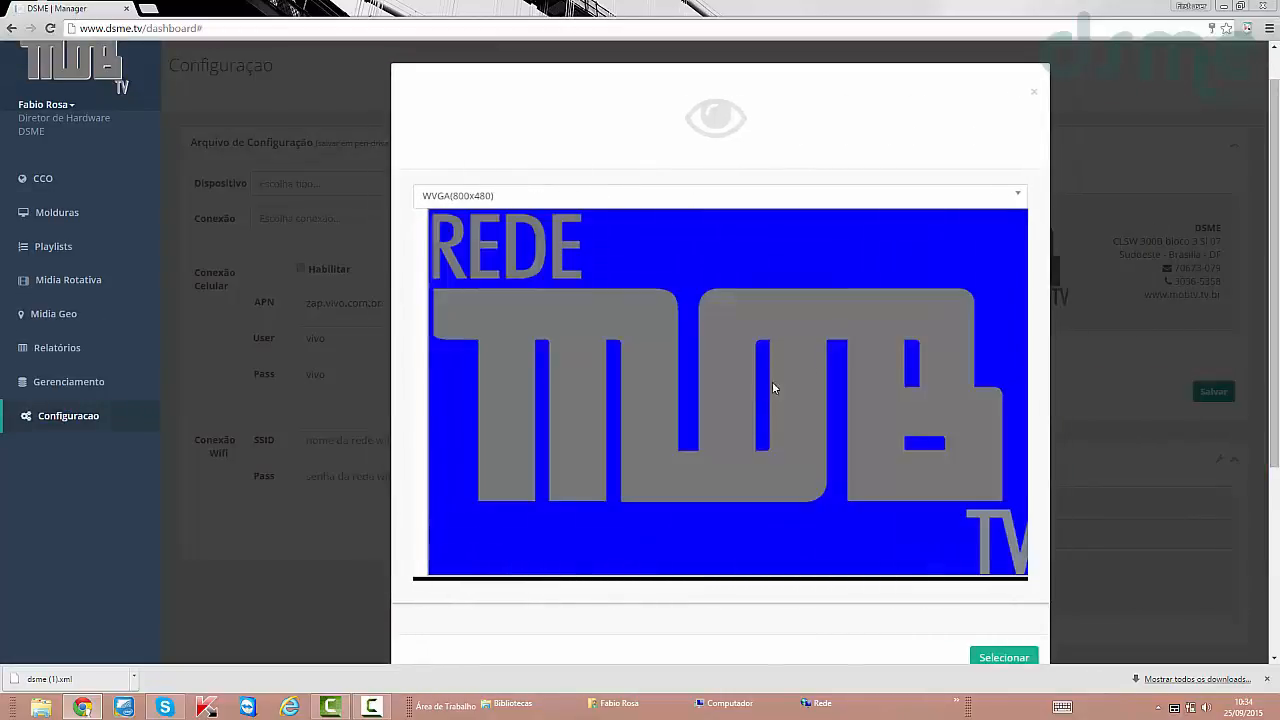
left_click(540, 200)
left_click(508, 294)
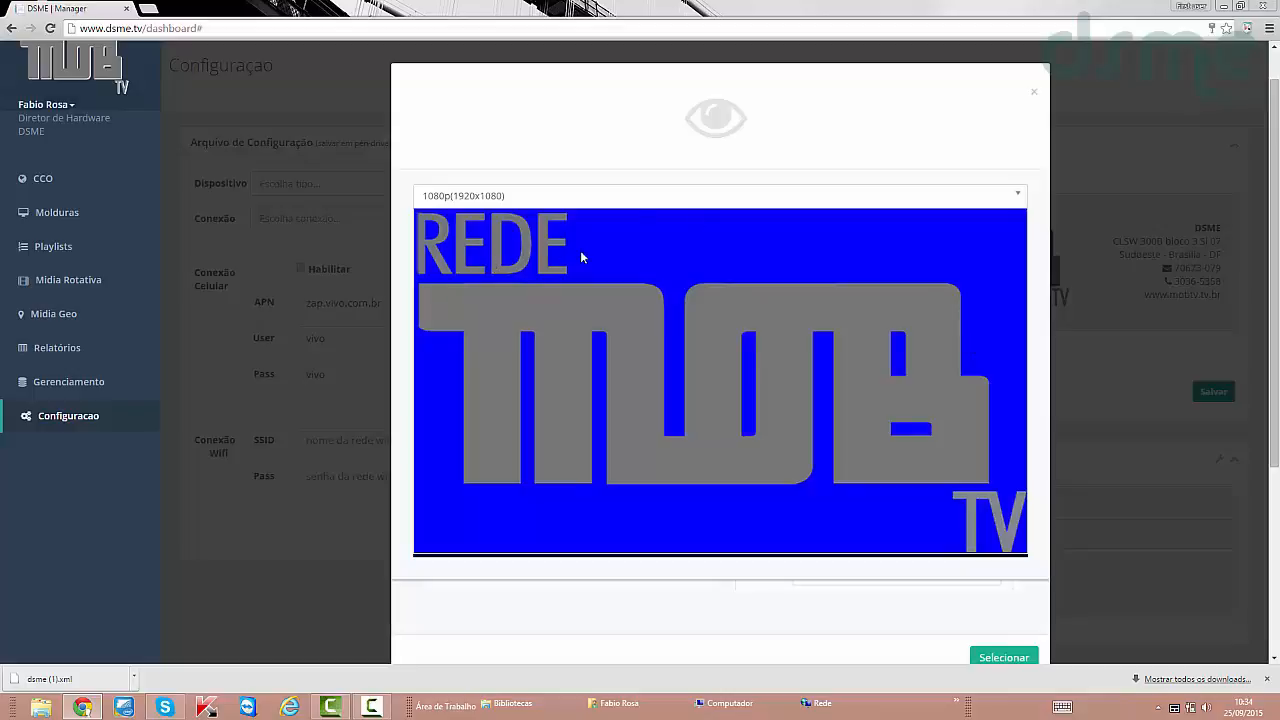
left_click(1035, 97)
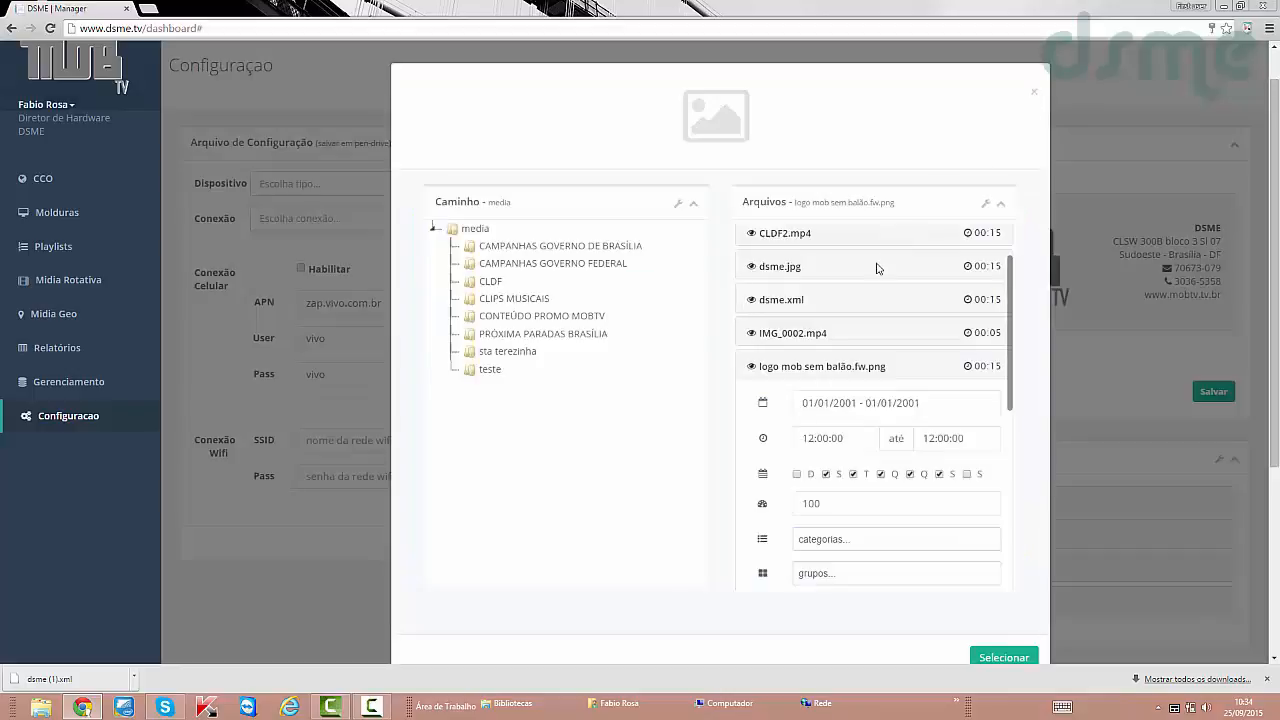
Preview the 01-edit.mp4 video, play it again, and close the preview.
scroll(876, 269, "up", 2)
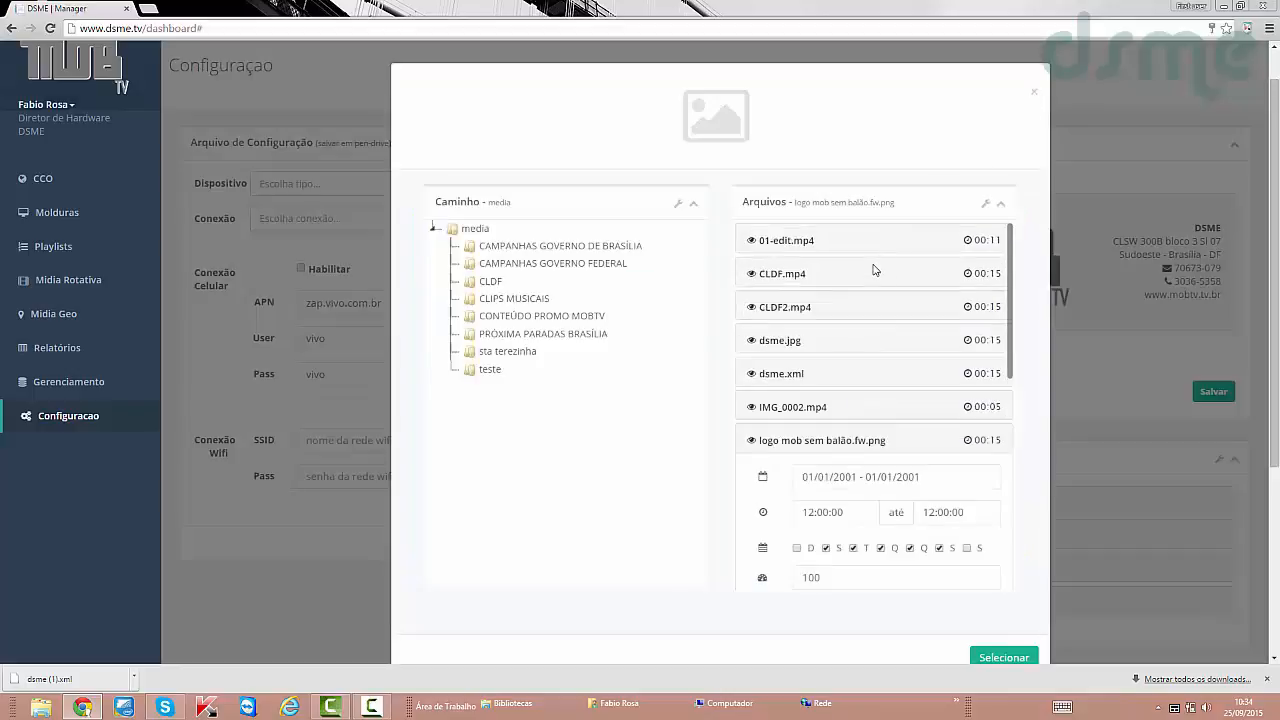
left_click(752, 243)
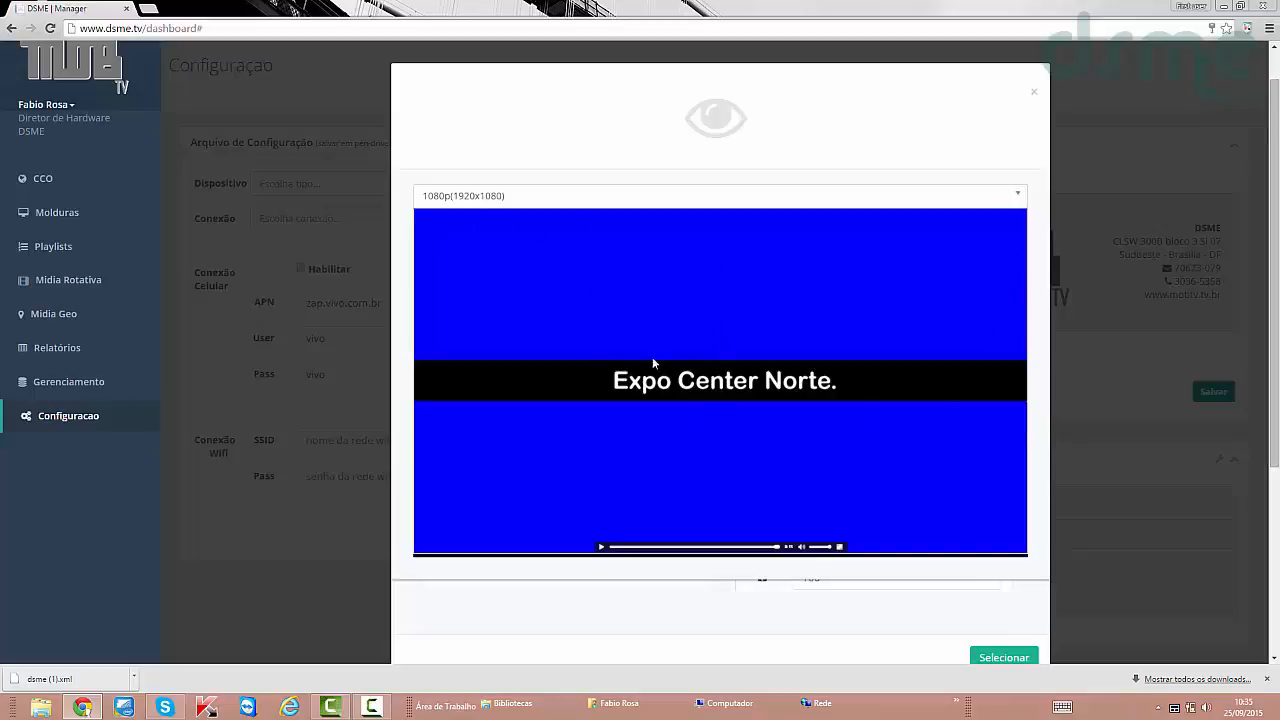
left_click(601, 547)
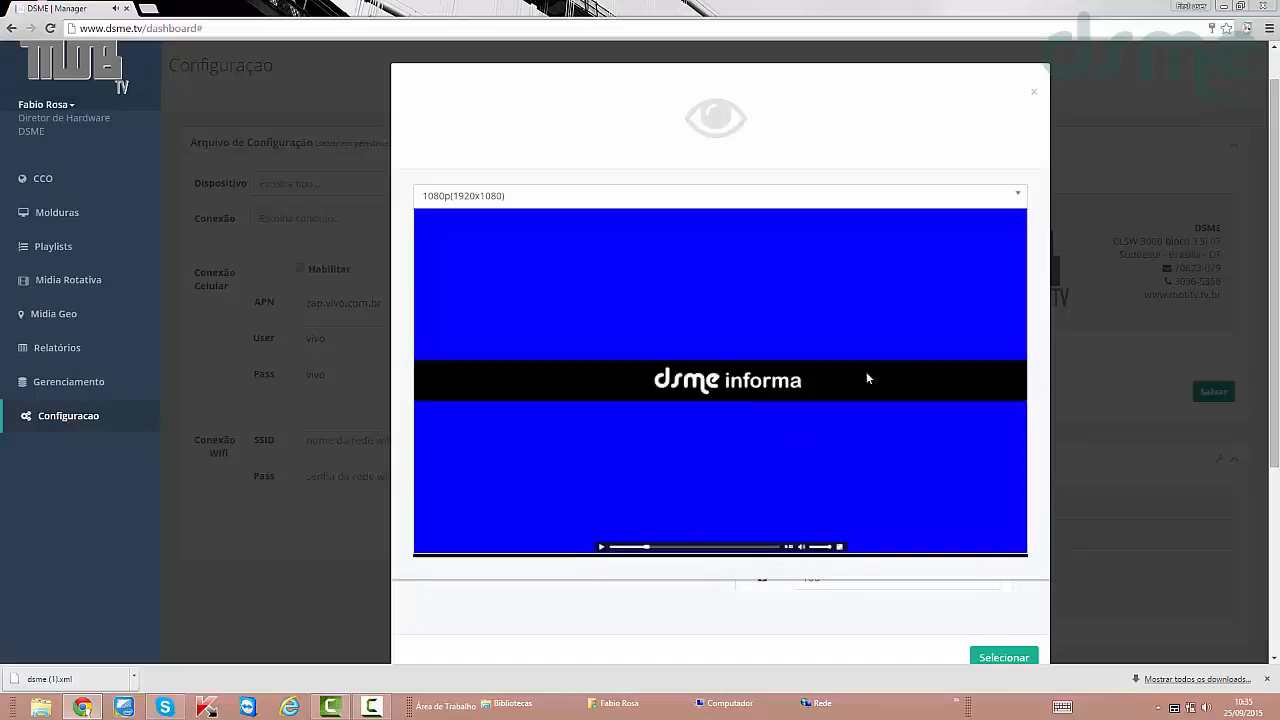
left_click(1034, 97)
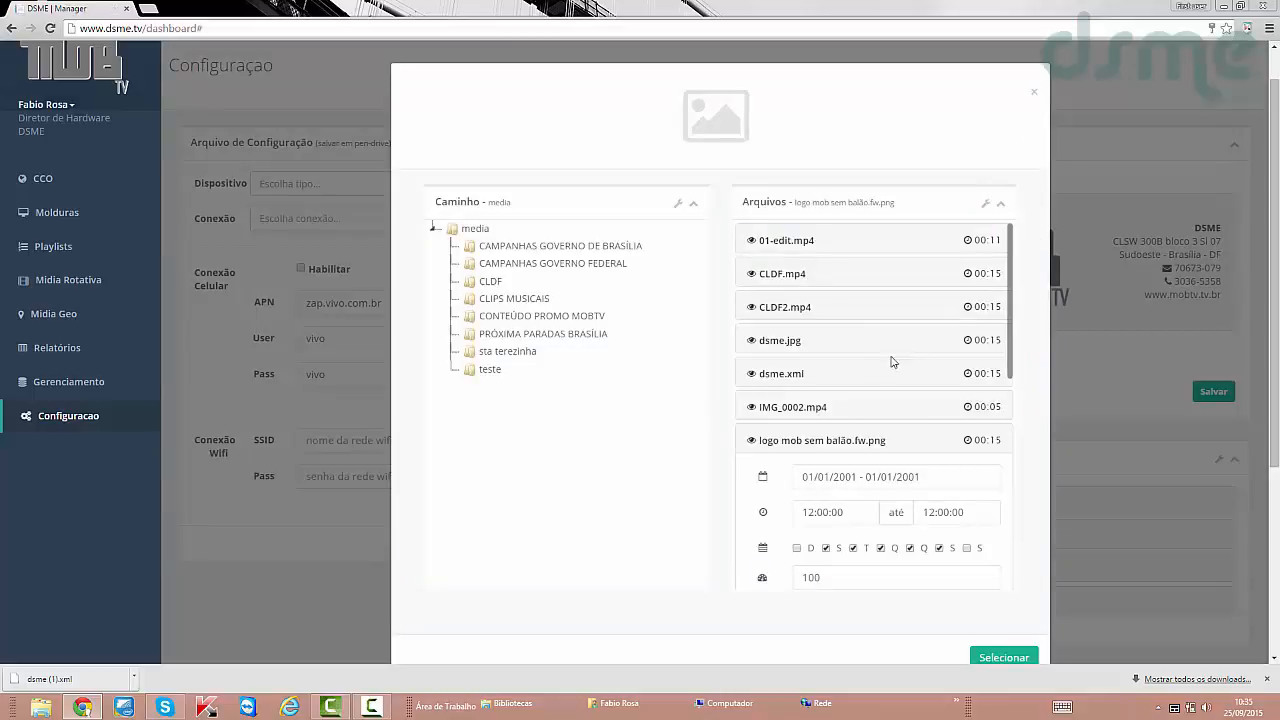
Review the date, time and weekday settings of logo mob sem balão.fw.png, dismissing the OneNote pop-up.
scroll(910, 347, "down", 1)
scroll(910, 360, "down", 2)
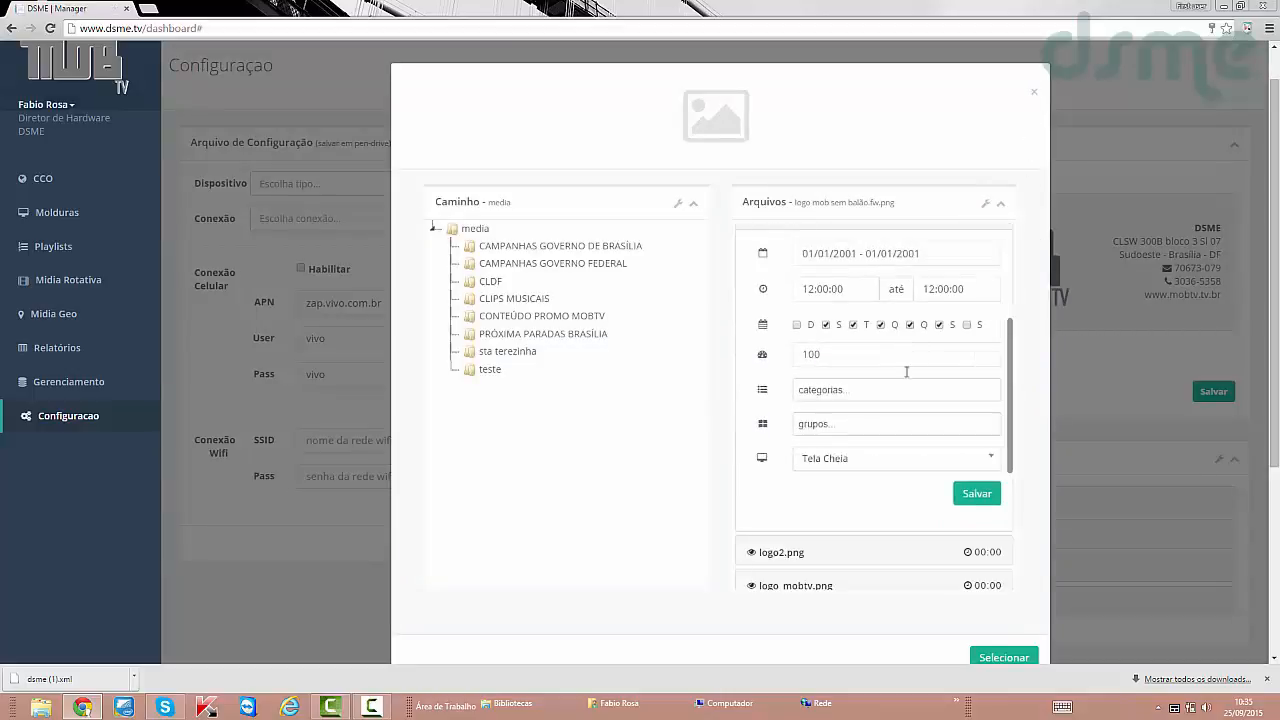
scroll(906, 371, "up", 3)
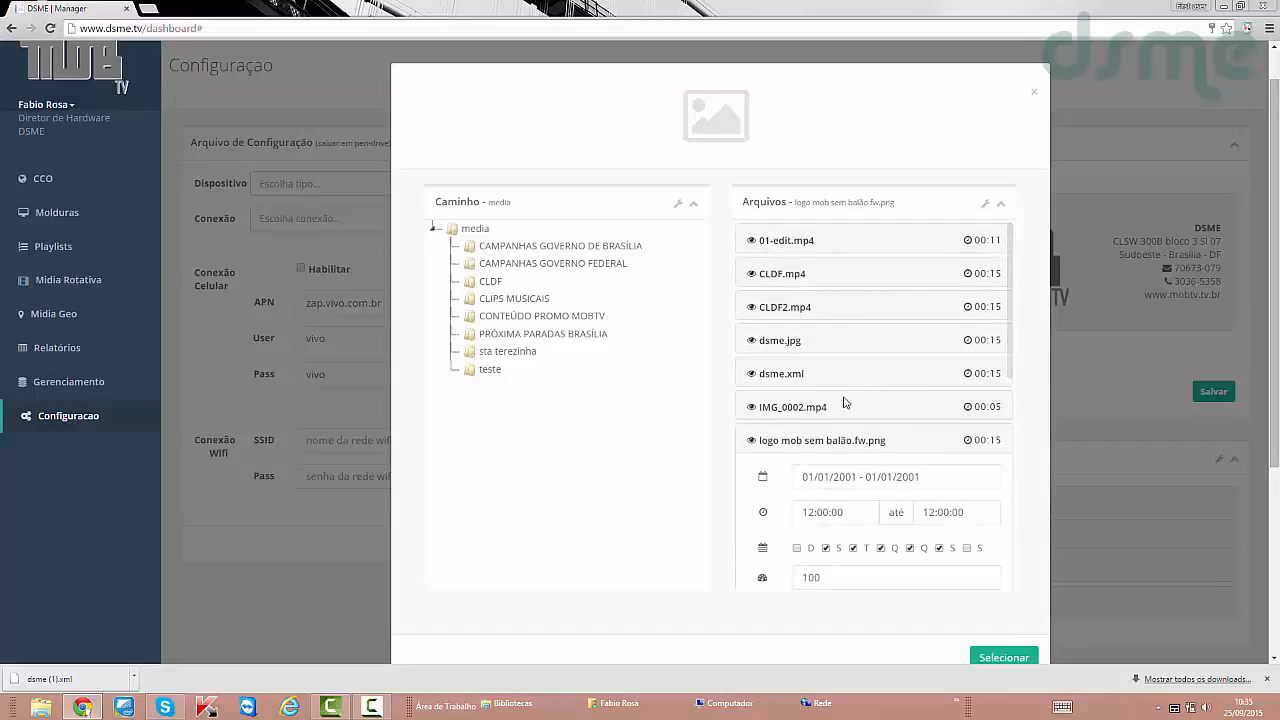
scroll(846, 400, "down", 3)
scroll(884, 373, "up", 2)
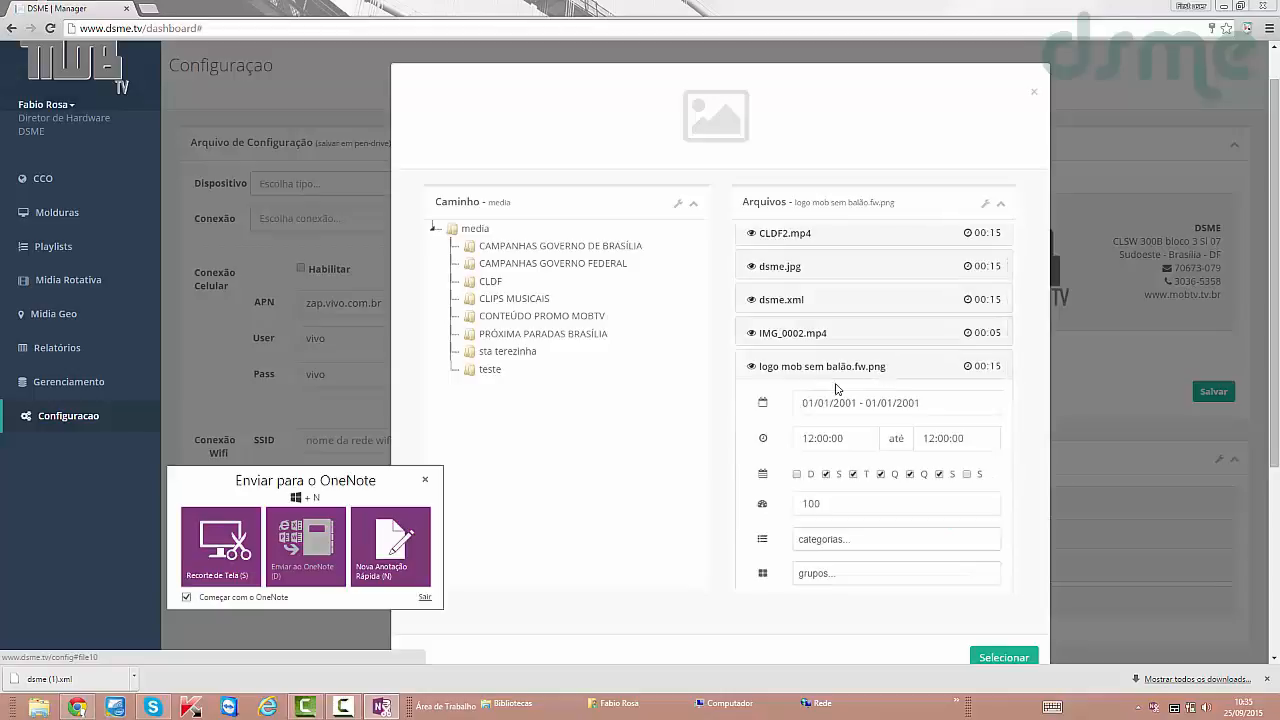
left_click(425, 481)
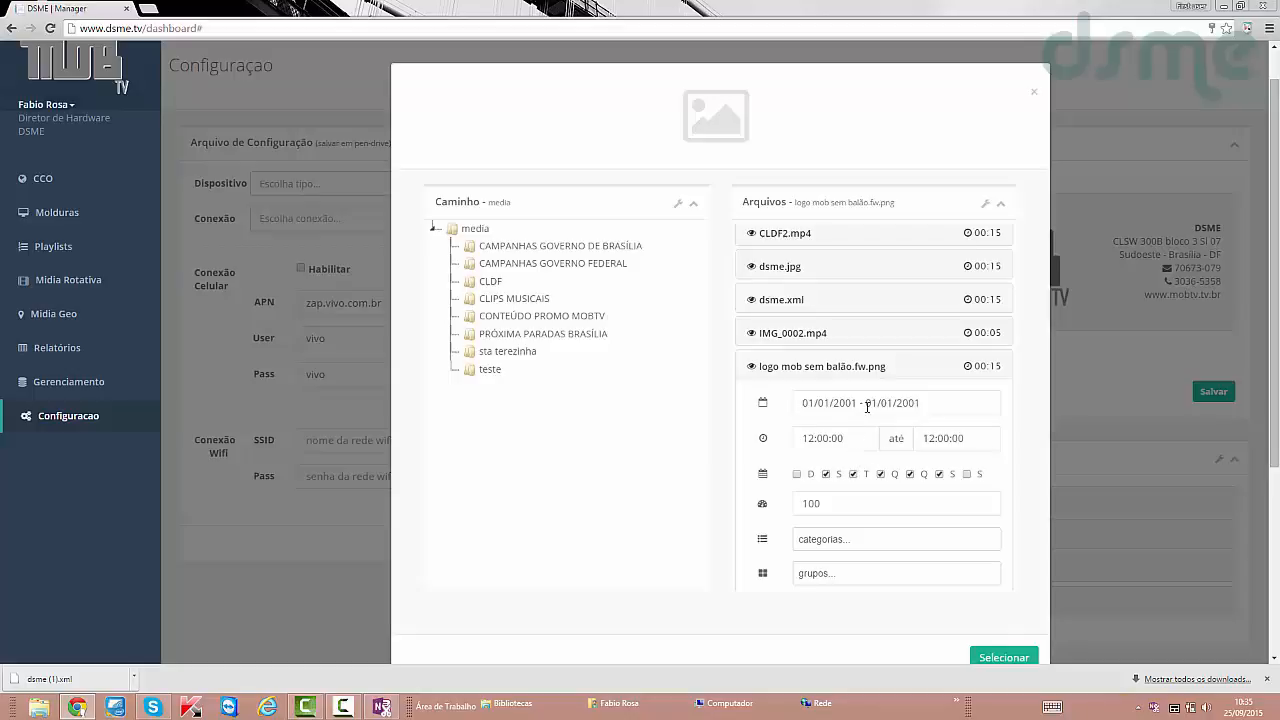
scroll(867, 406, "down", 1)
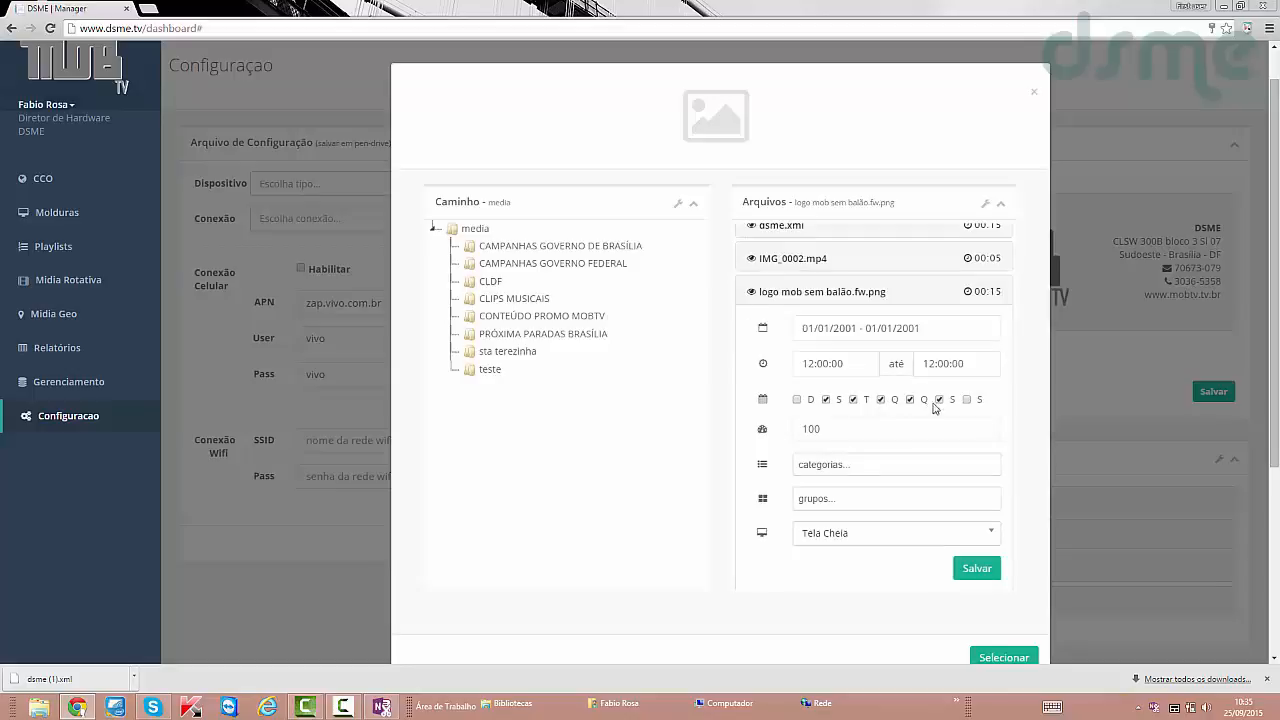
Inspect the available category and group options for logo mob sem balão.fw.png without choosing any.
left_click(833, 429)
left_click(846, 465)
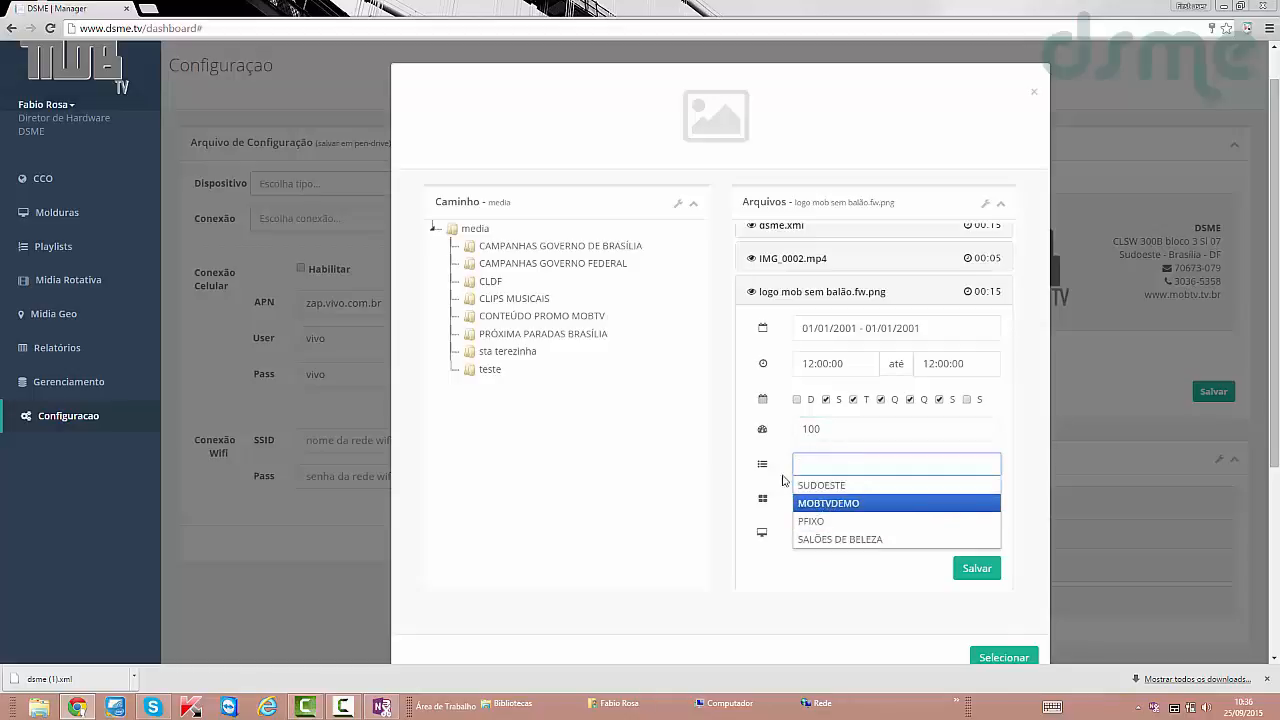
left_click(749, 448)
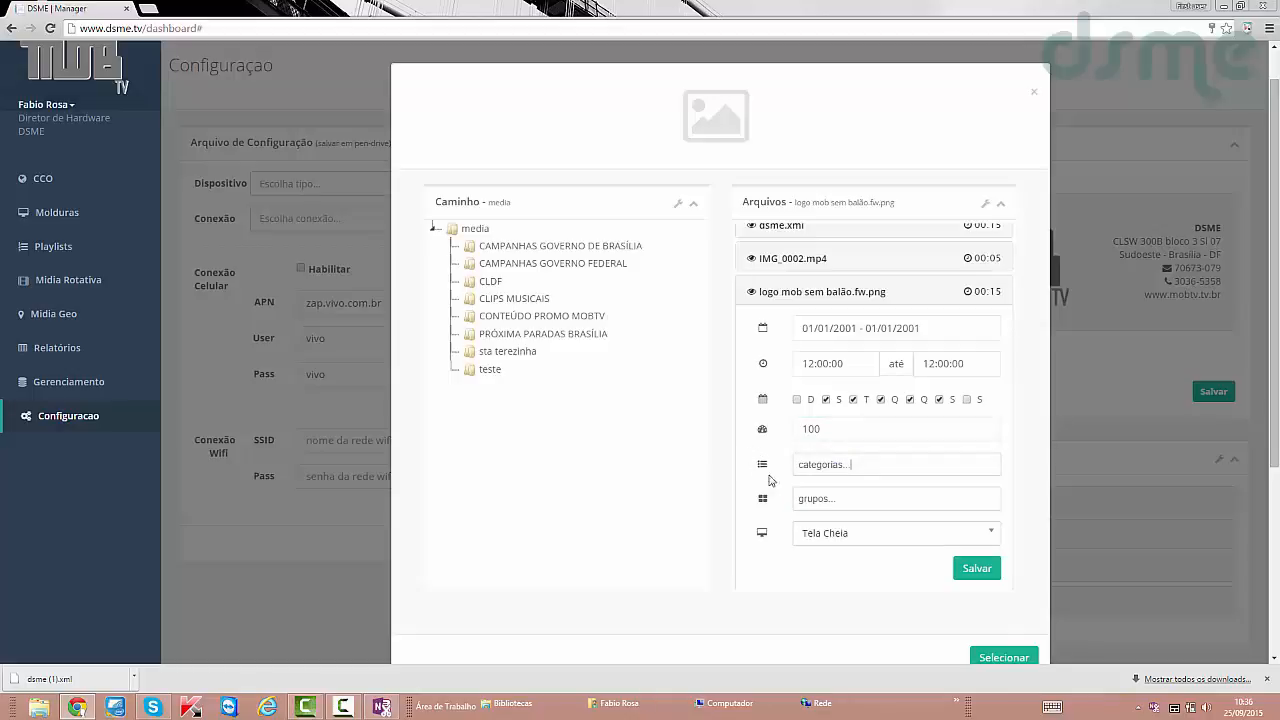
left_click(848, 497)
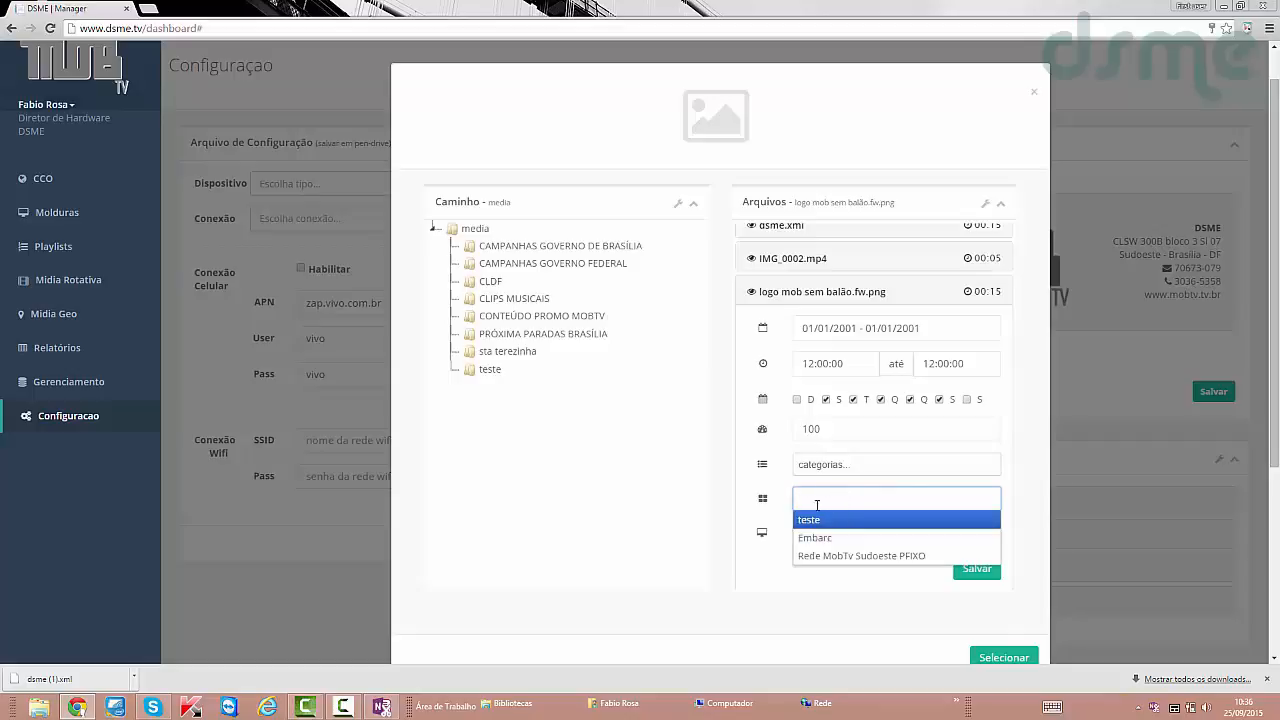
left_click(754, 501)
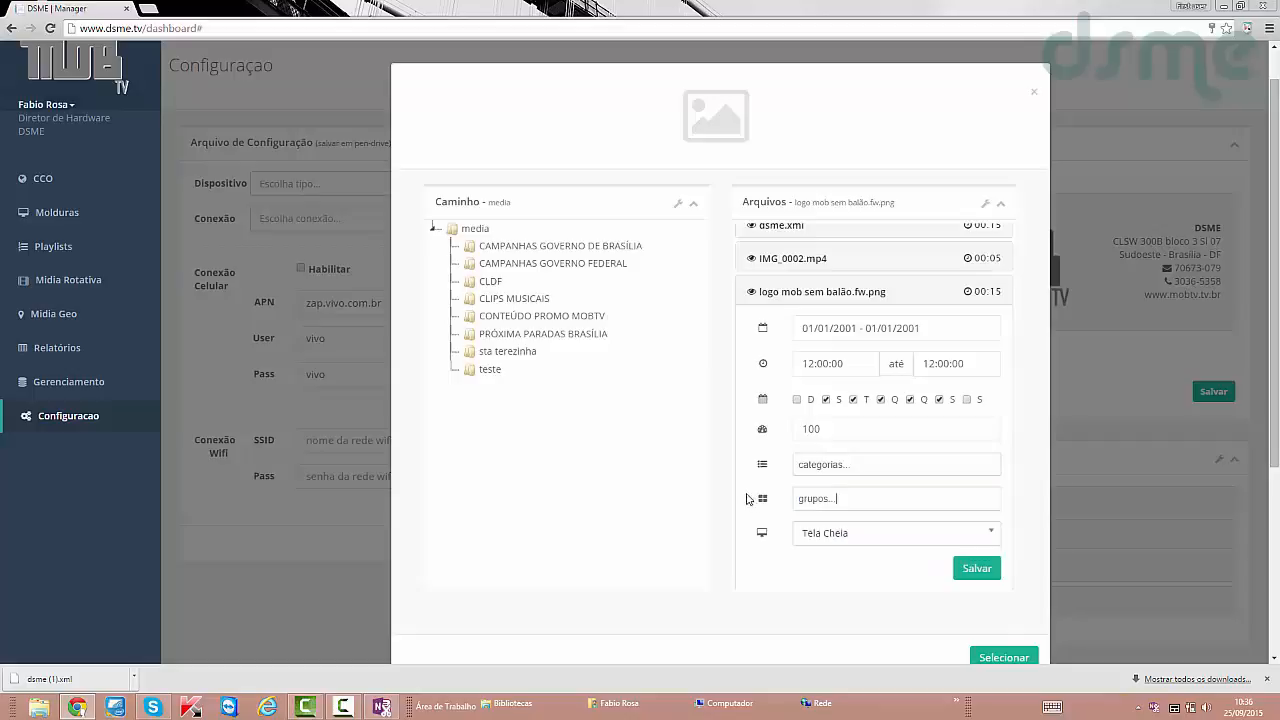
View the screen display options for logo mob sem balão.fw.png without changing them, and collapse the file's settings.
left_click(856, 539)
left_click(814, 578)
scroll(770, 505, "down", 2)
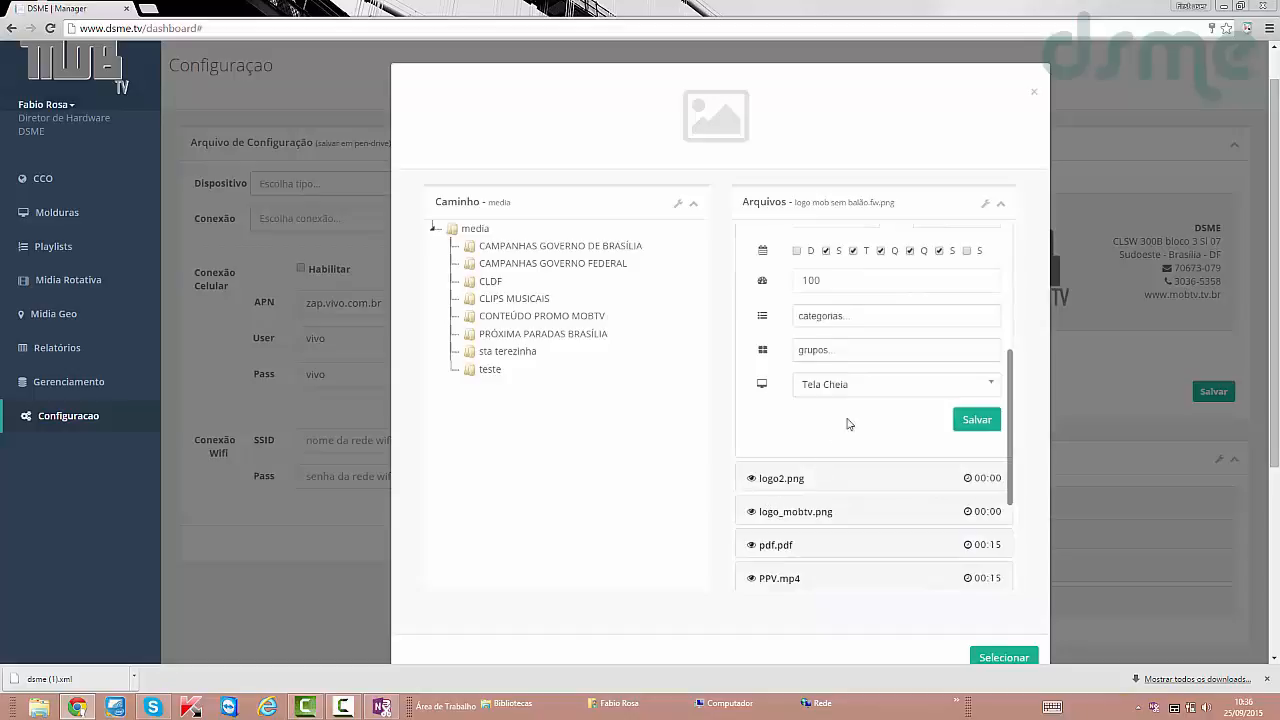
left_click(856, 384)
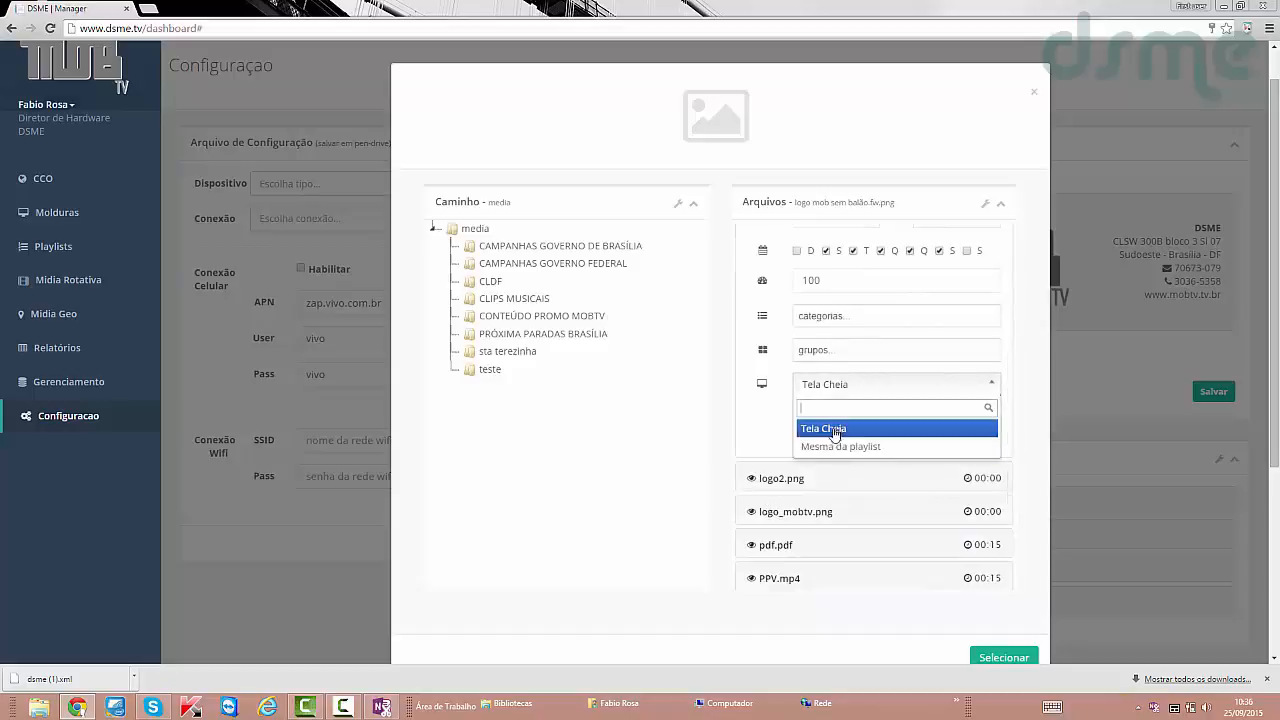
scroll(812, 445, "down", 1)
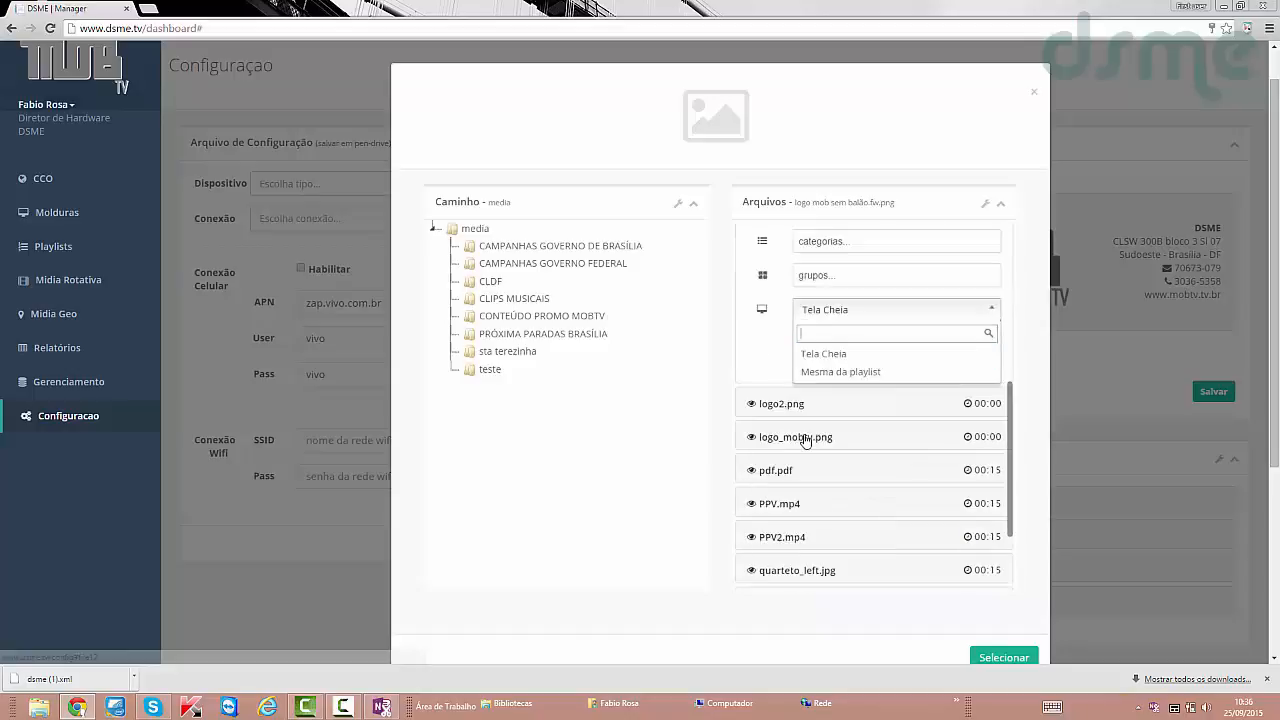
left_click(756, 366)
scroll(756, 366, "up", 2)
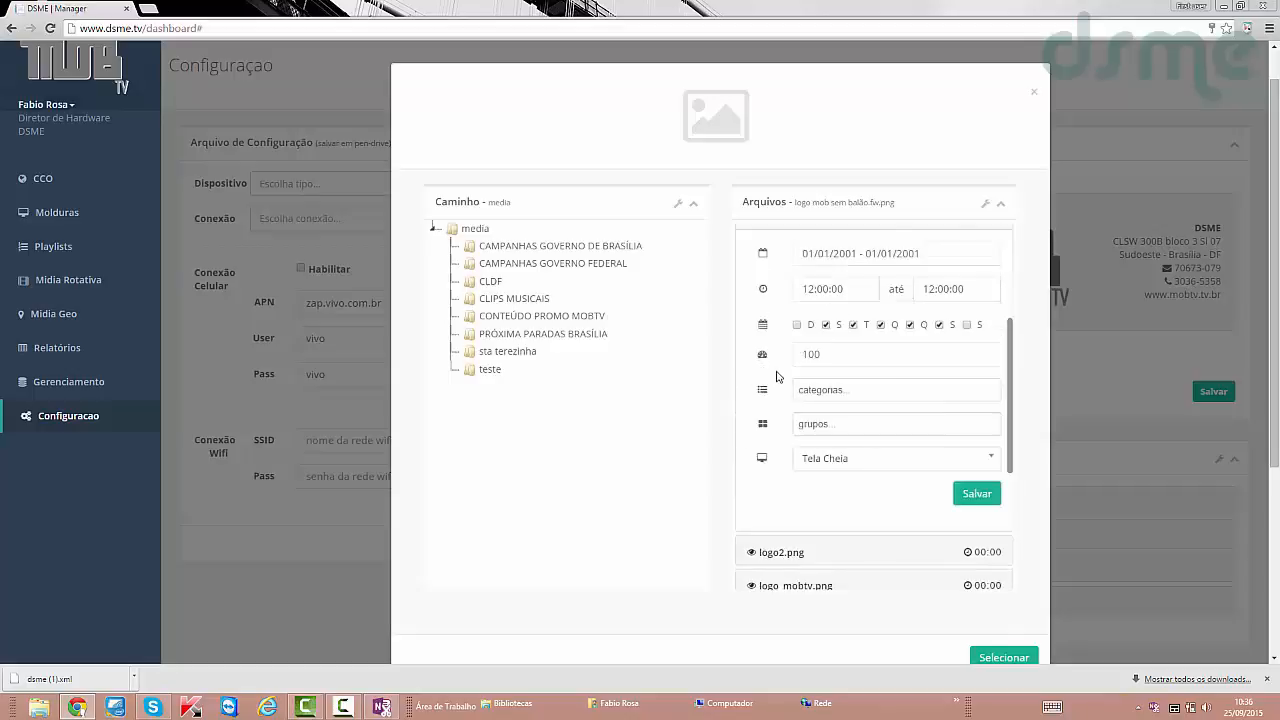
scroll(776, 375, "up", 3)
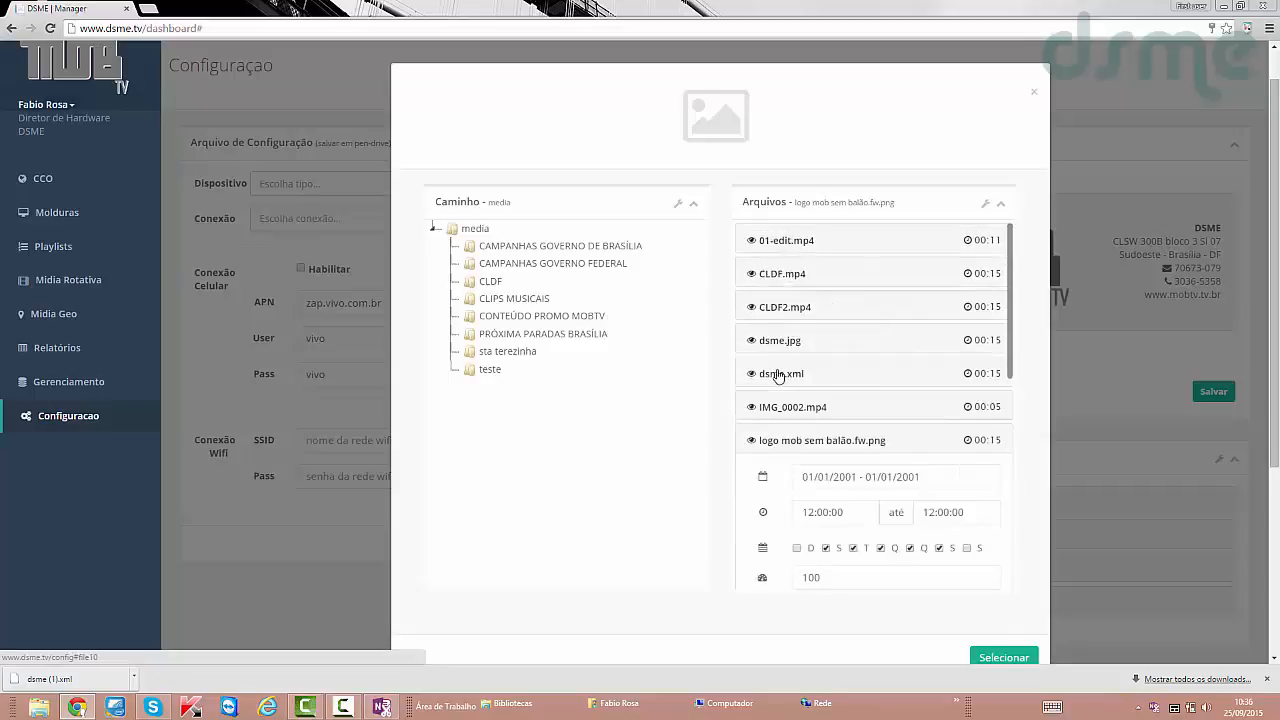
left_click(800, 445)
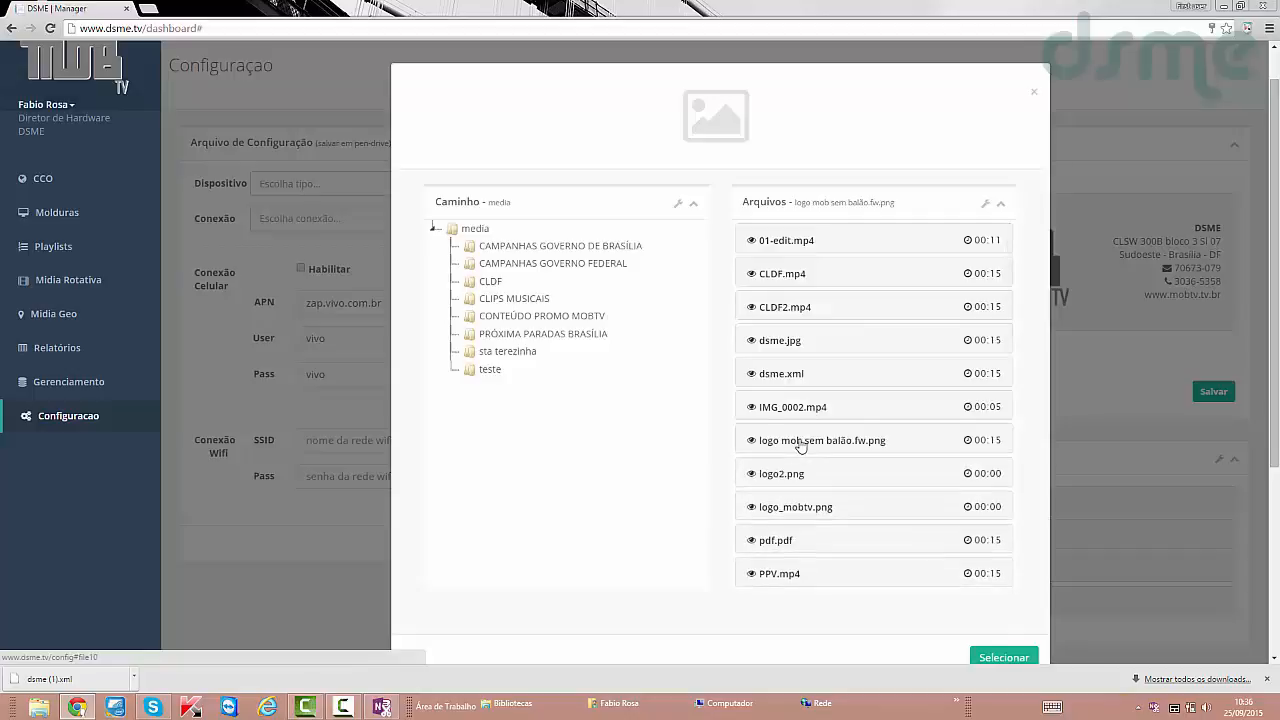
Upload the RODA PÉ AZUL JPG image to the media/teste folder, clear it from the upload area, and close the upload dialog.
left_click(490, 370)
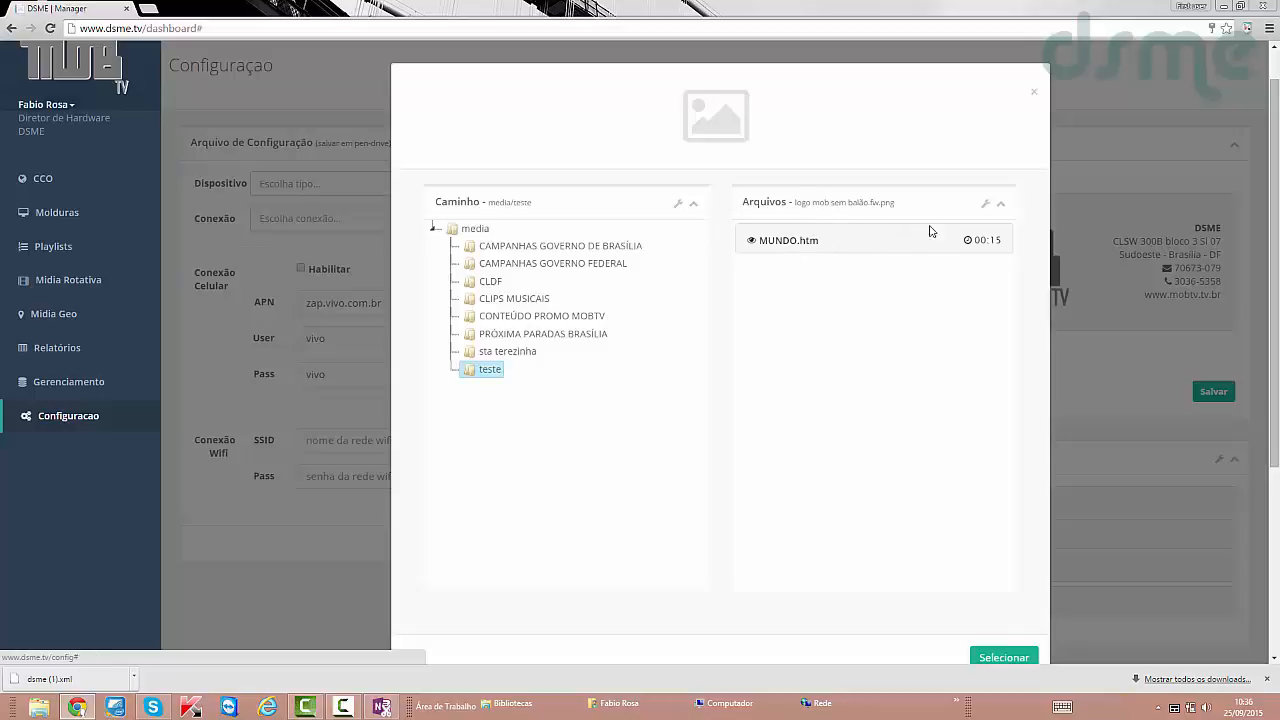
left_click(985, 205)
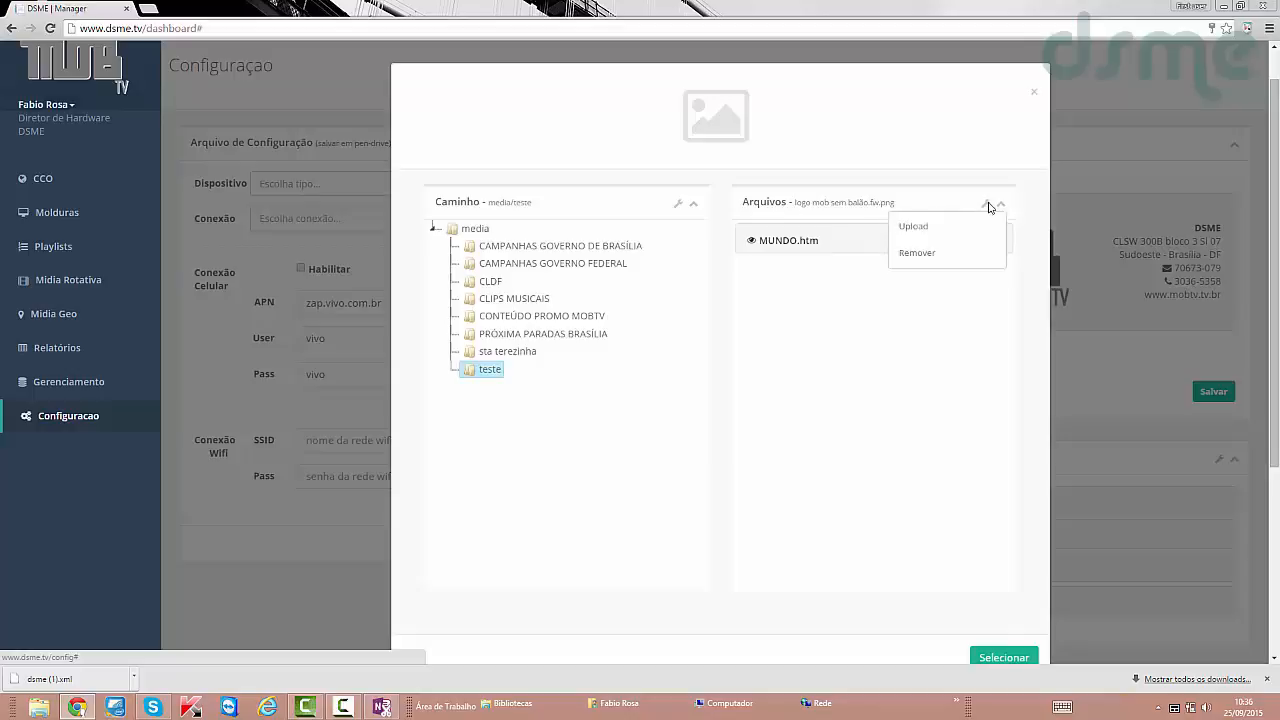
left_click(913, 227)
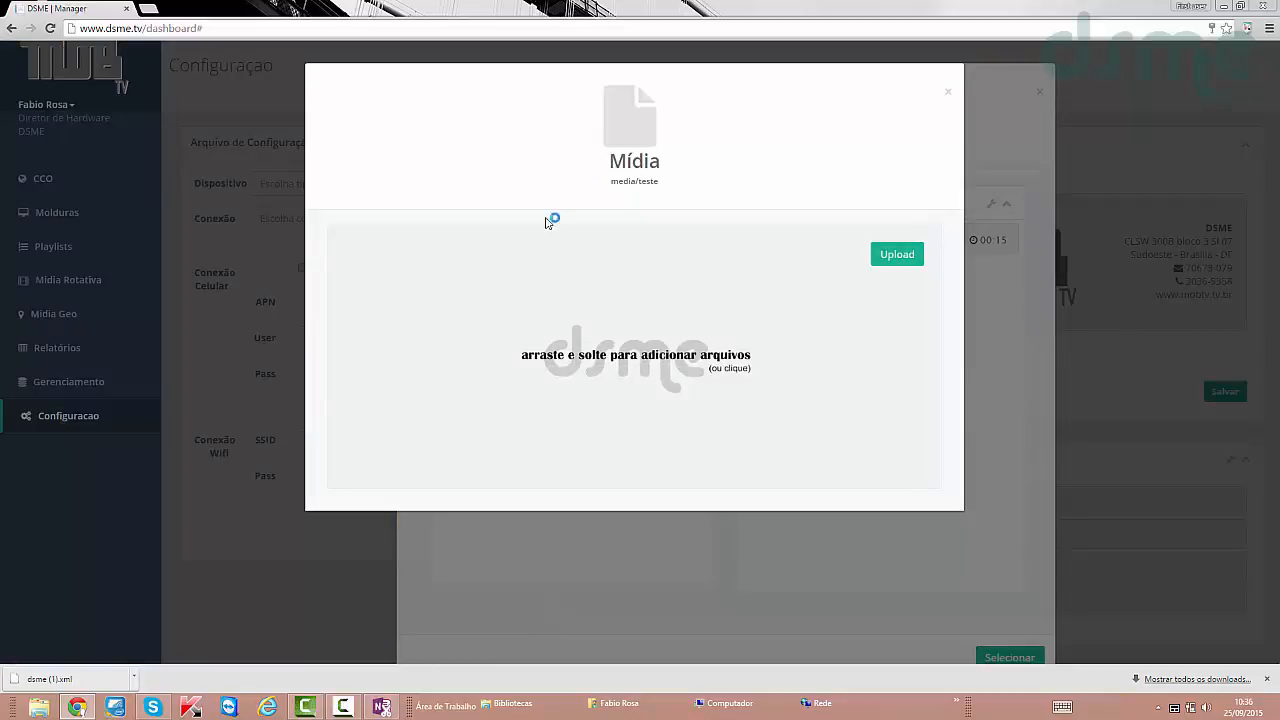
left_click(578, 282)
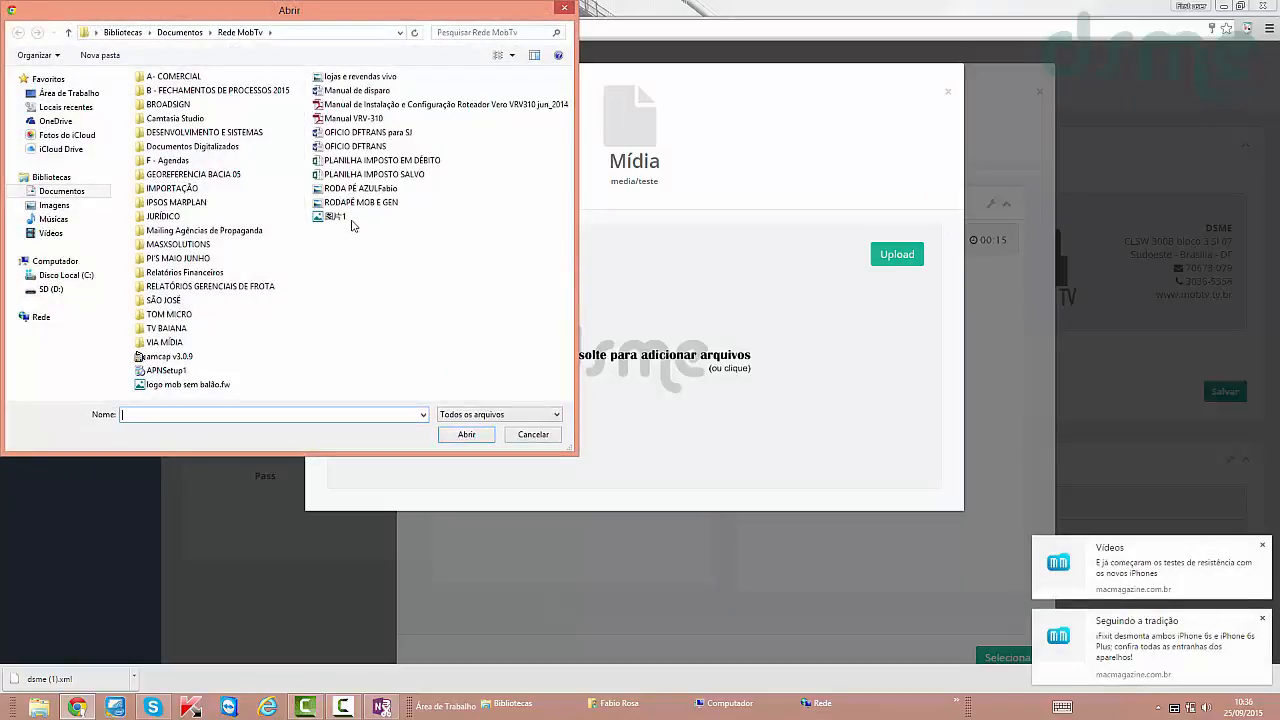
left_click(361, 194)
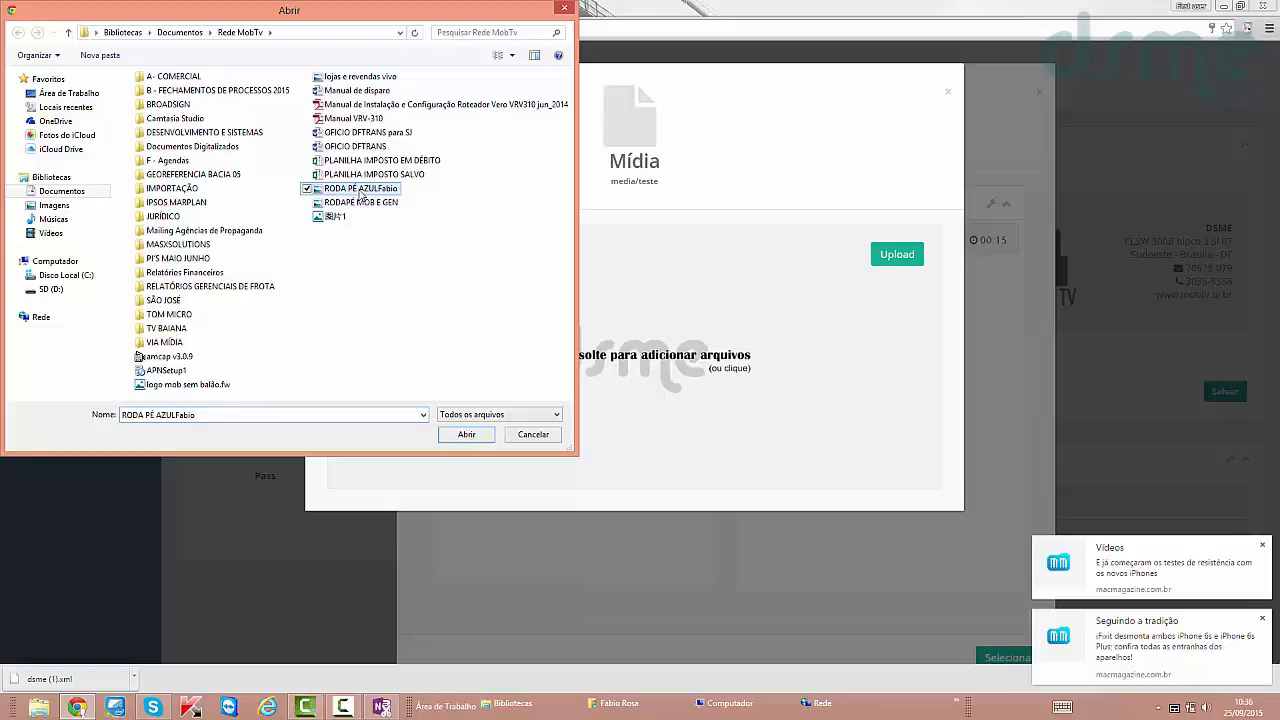
left_click(468, 435)
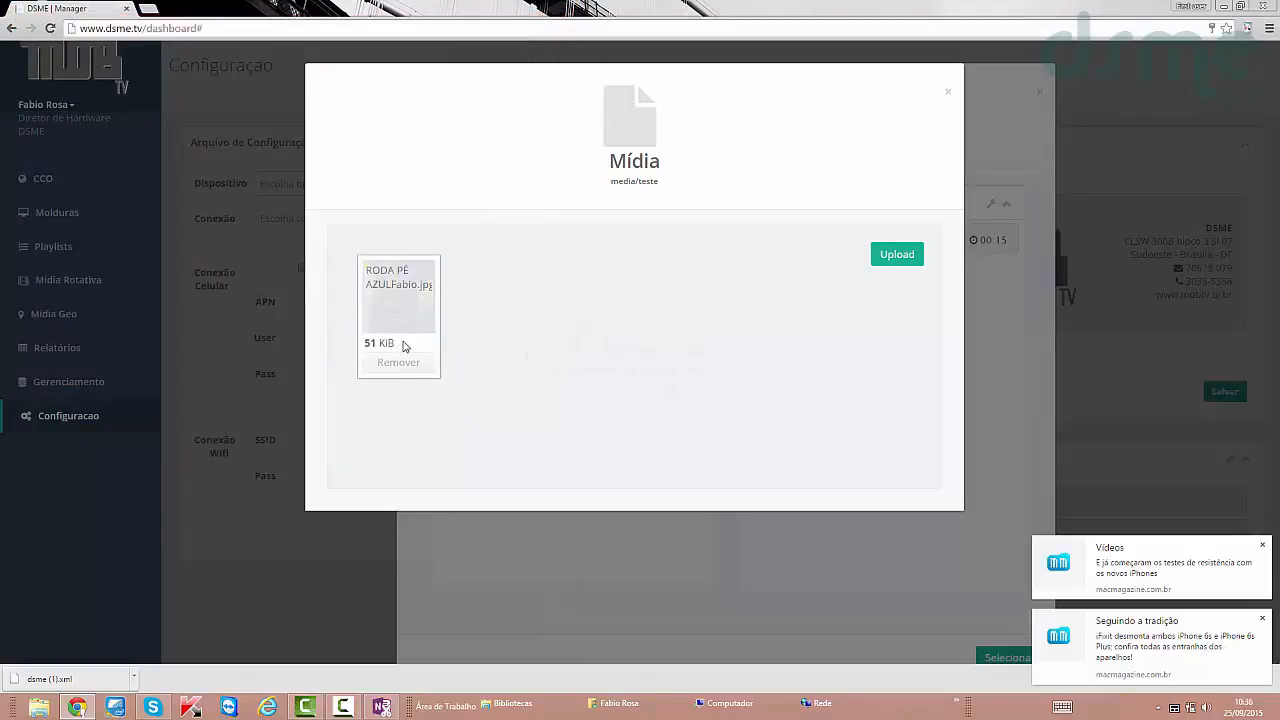
left_click(897, 256)
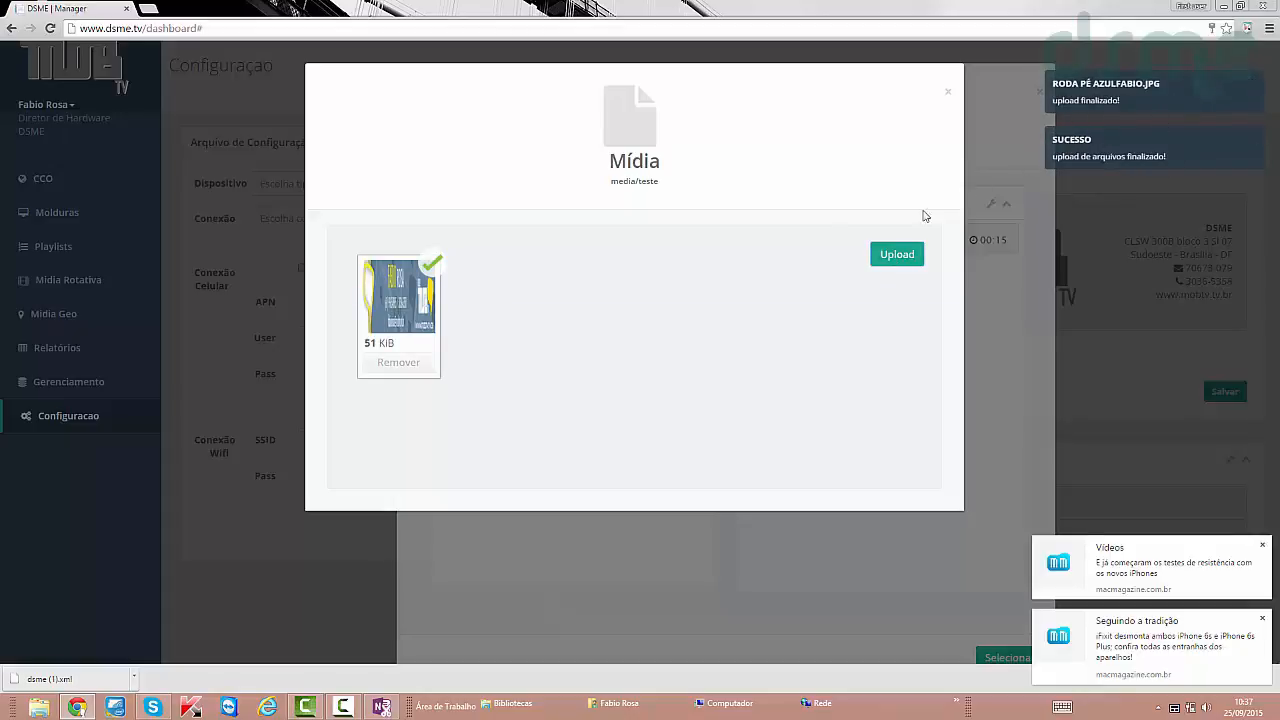
left_click(417, 365)
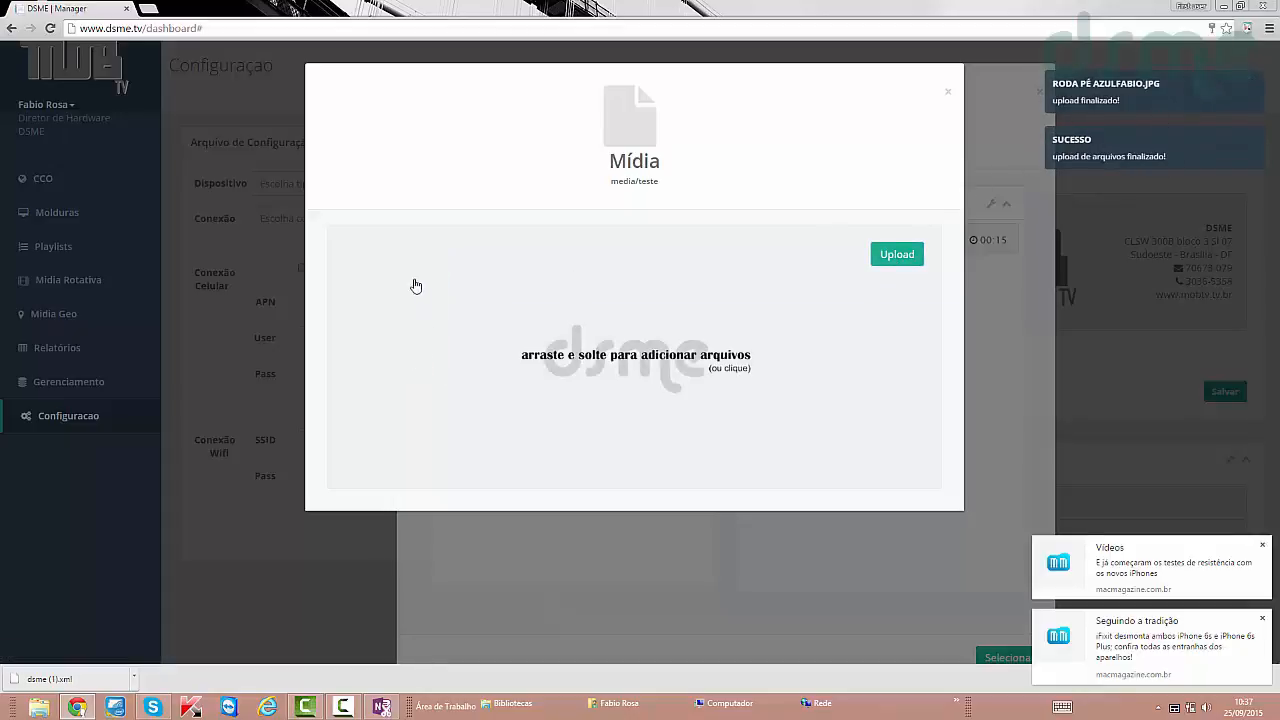
left_click(948, 92)
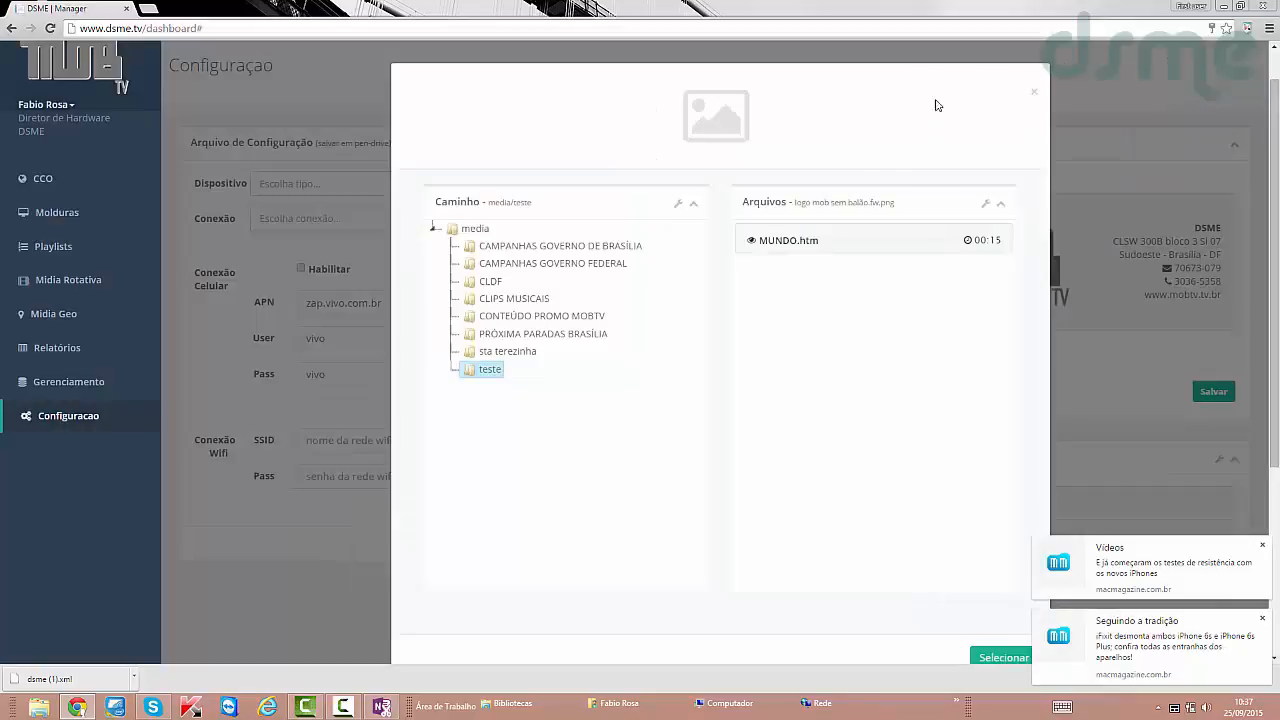
Reload the teste folder and set the uploaded RODA PÉ AZUL image's date range to 26/09/2015 - 26/10/2015 using the 1 mês preset.
left_click(499, 371)
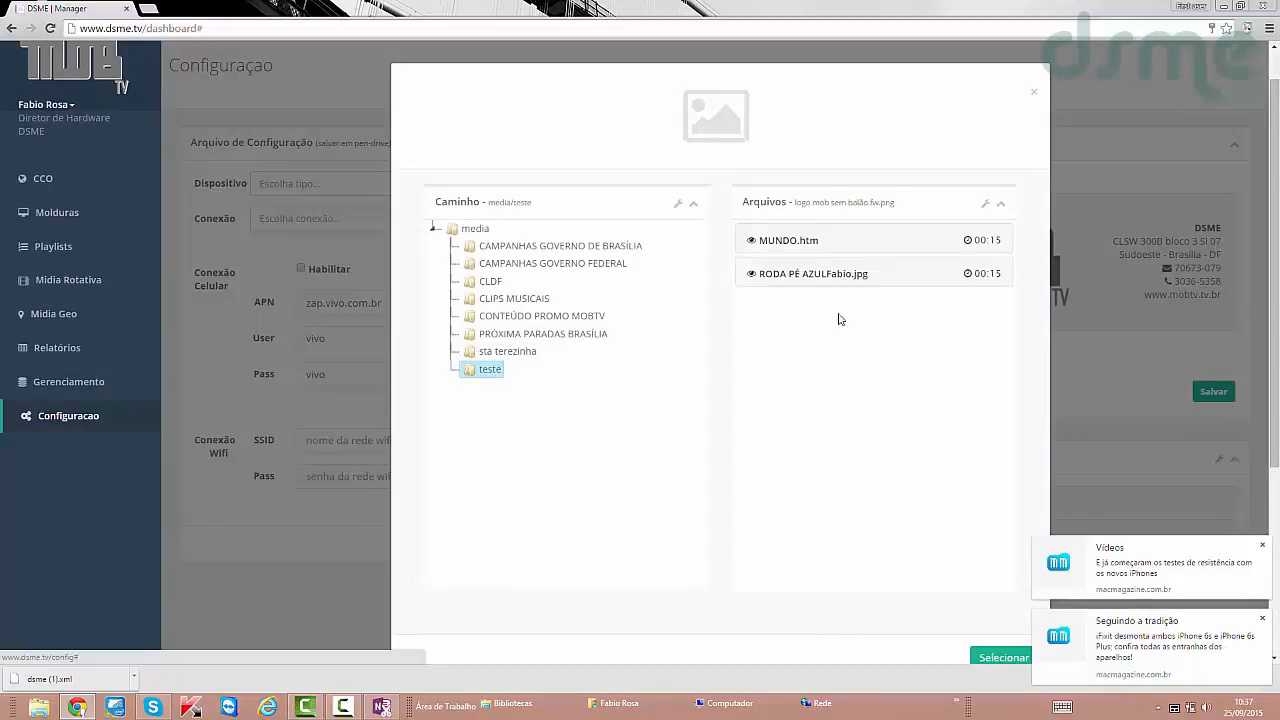
left_click(810, 277)
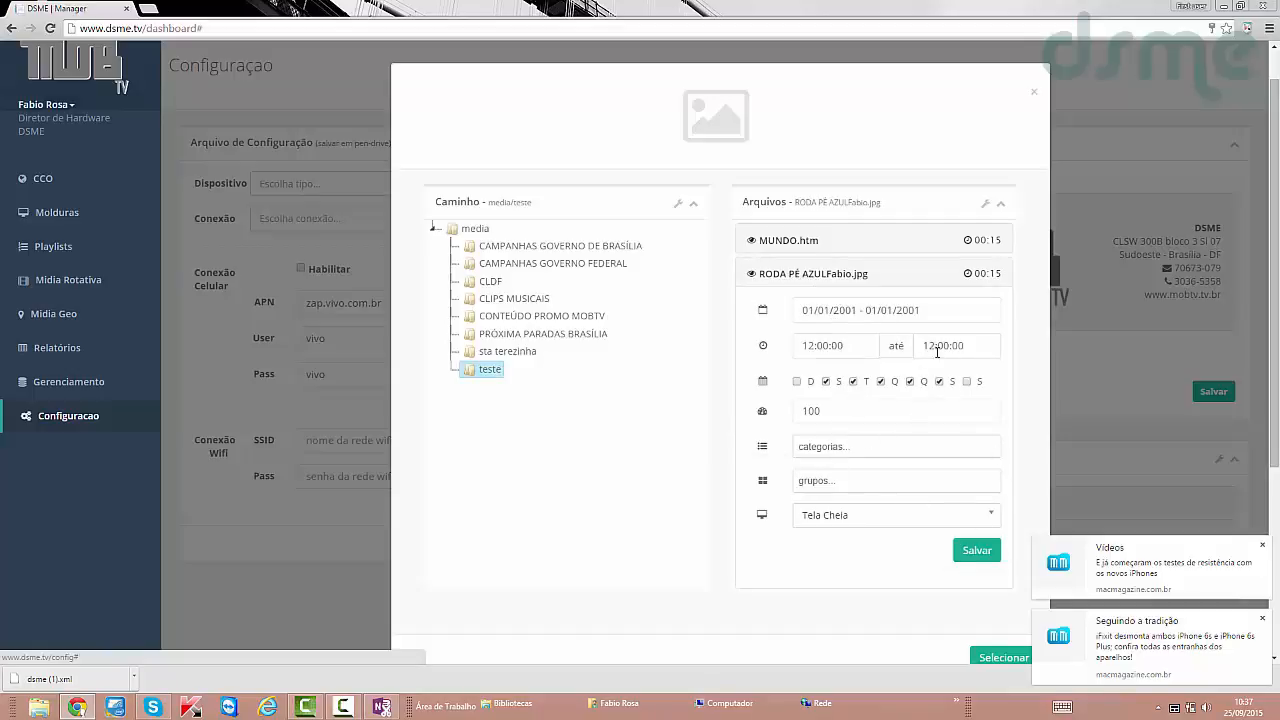
left_click(923, 310)
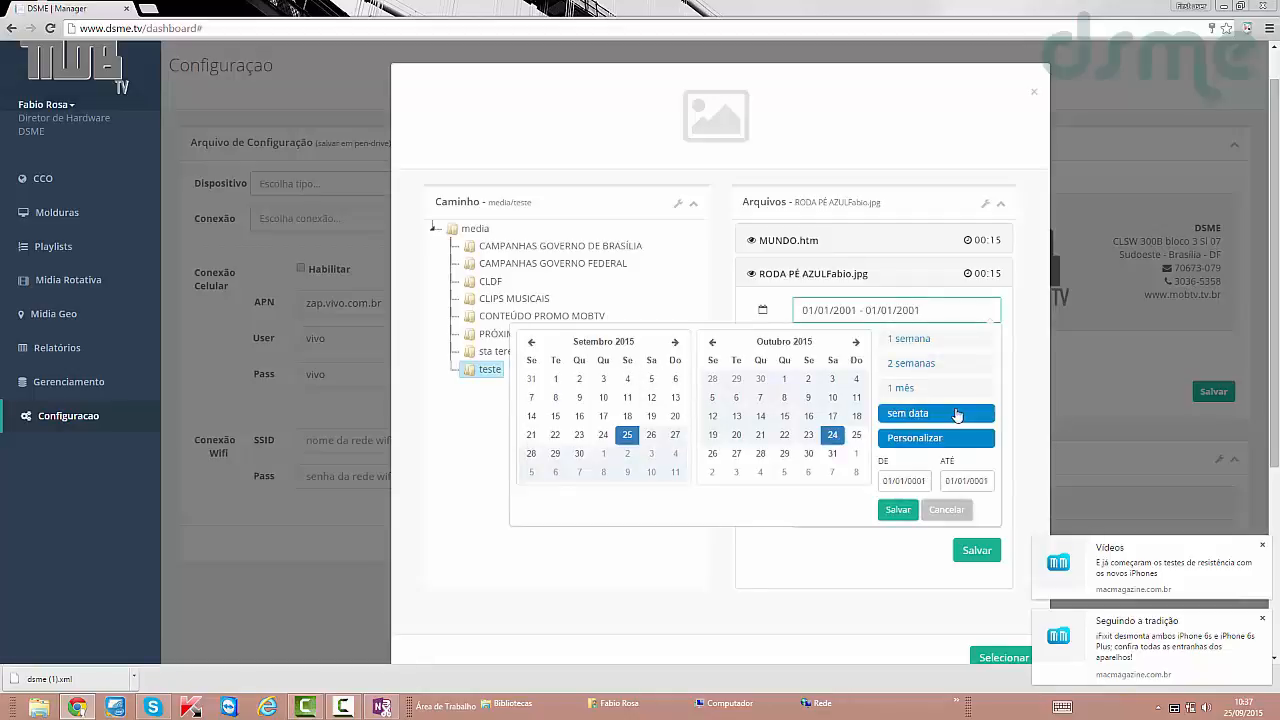
left_click(809, 398)
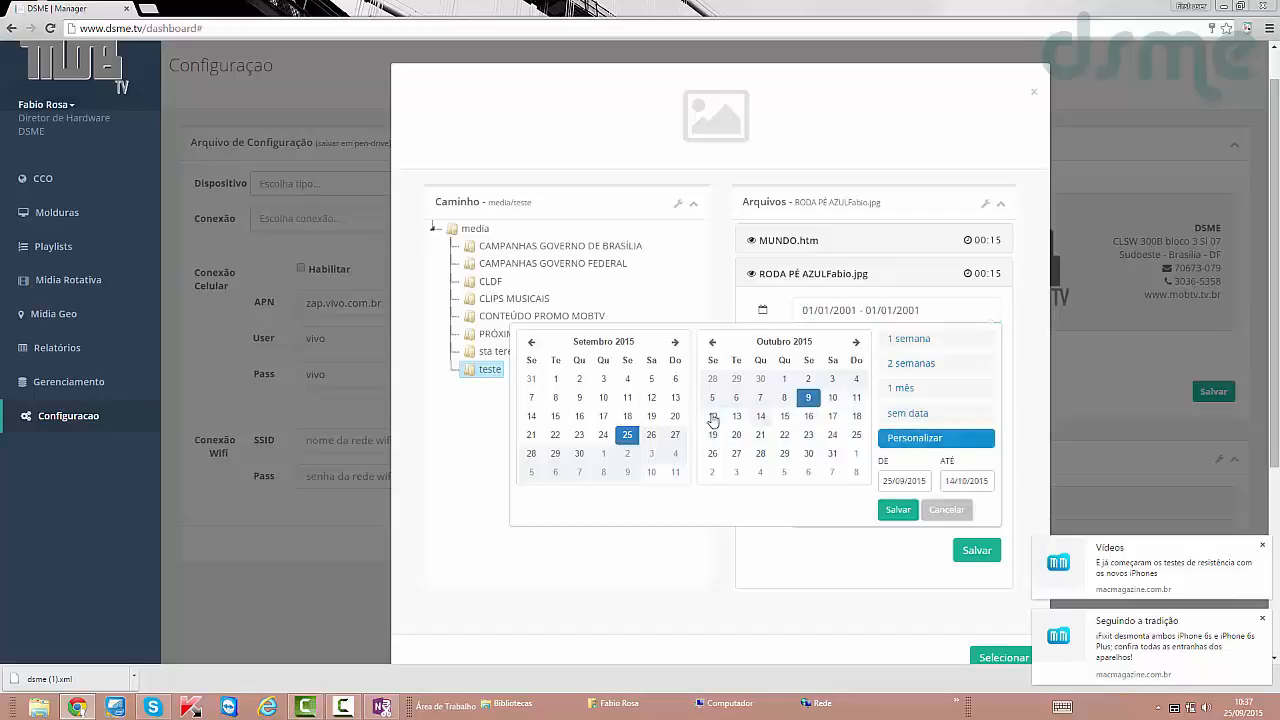
left_click(761, 399)
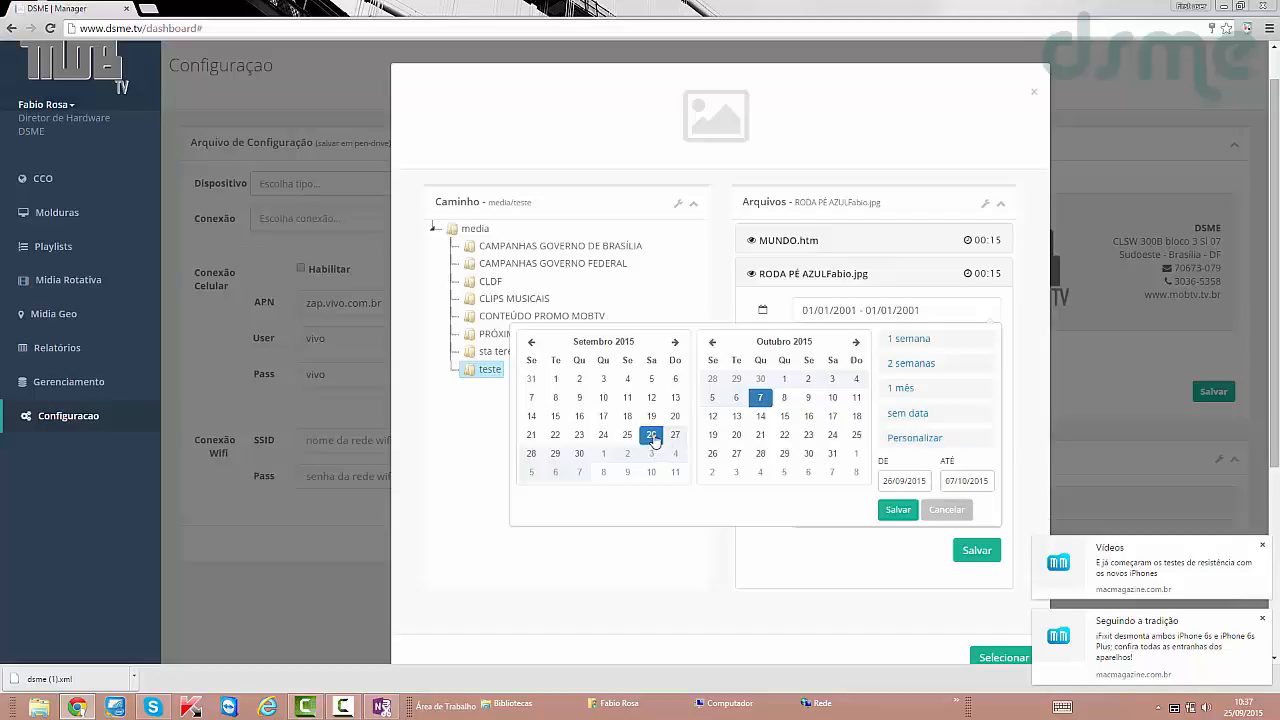
left_click(627, 453)
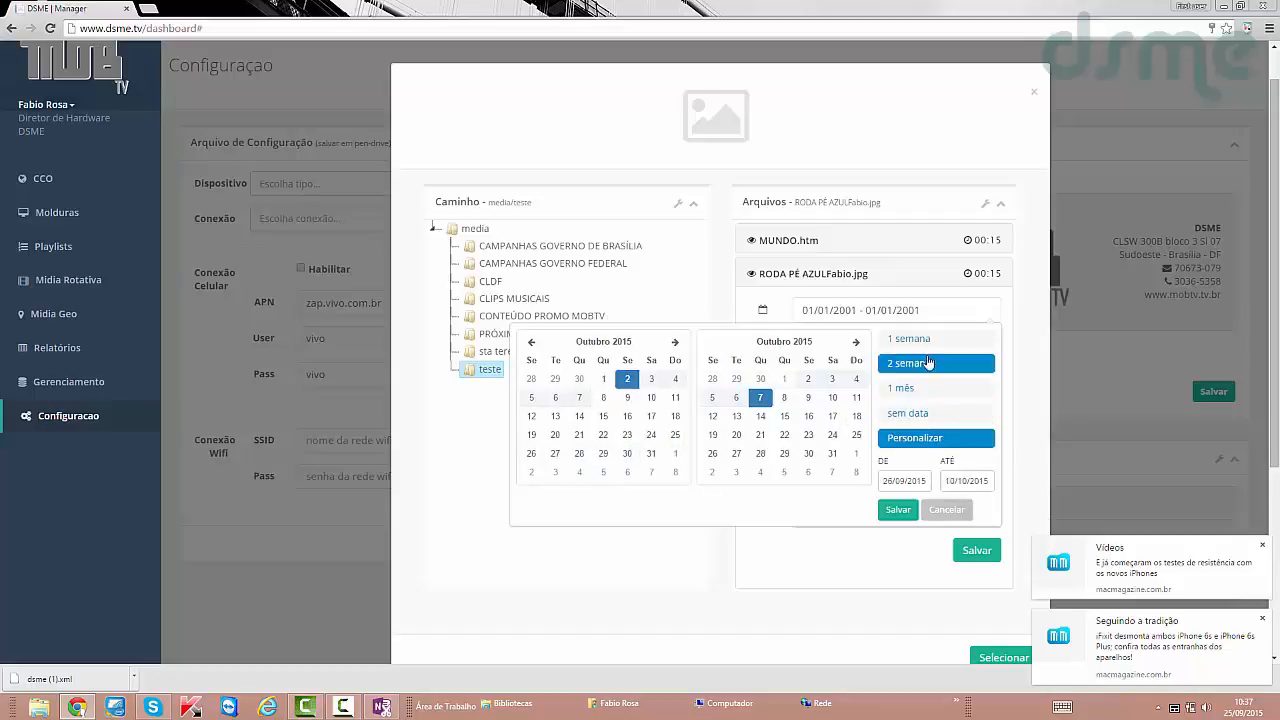
left_click(903, 389)
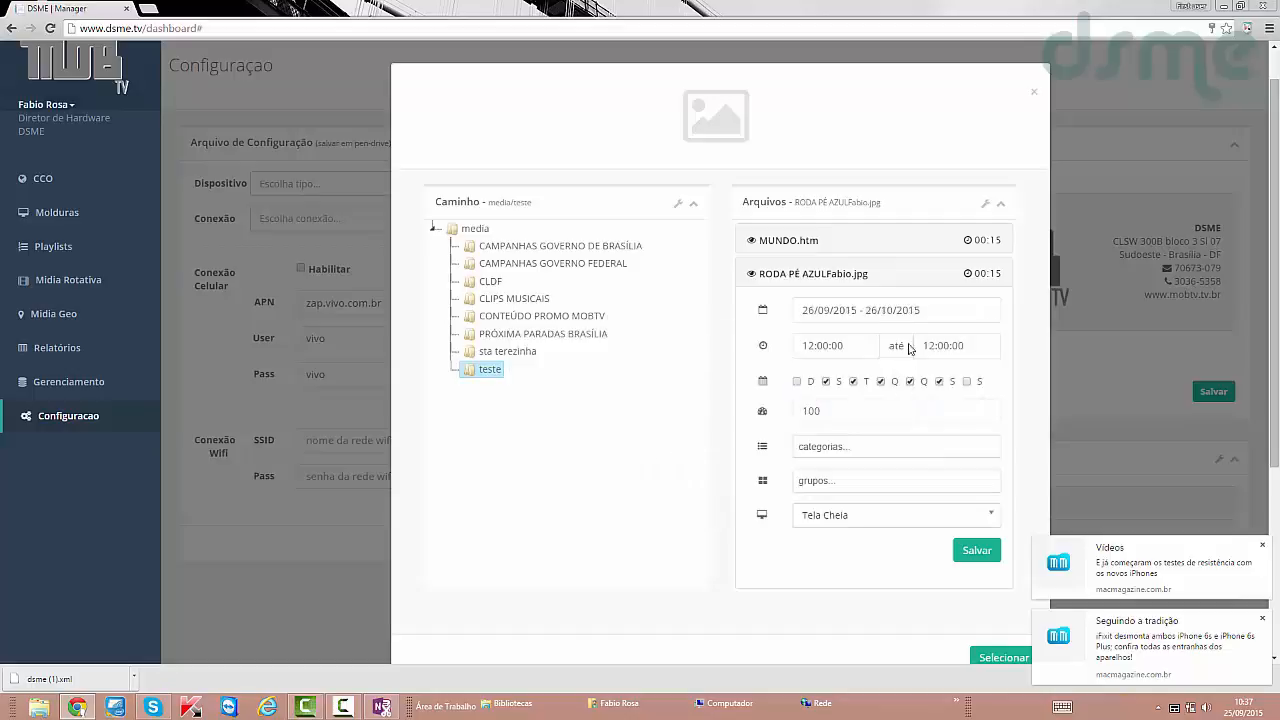
Set the RODA PÉ AZUL image's playback hours from 13:30 to 20:30 and save its media settings.
left_click(832, 348)
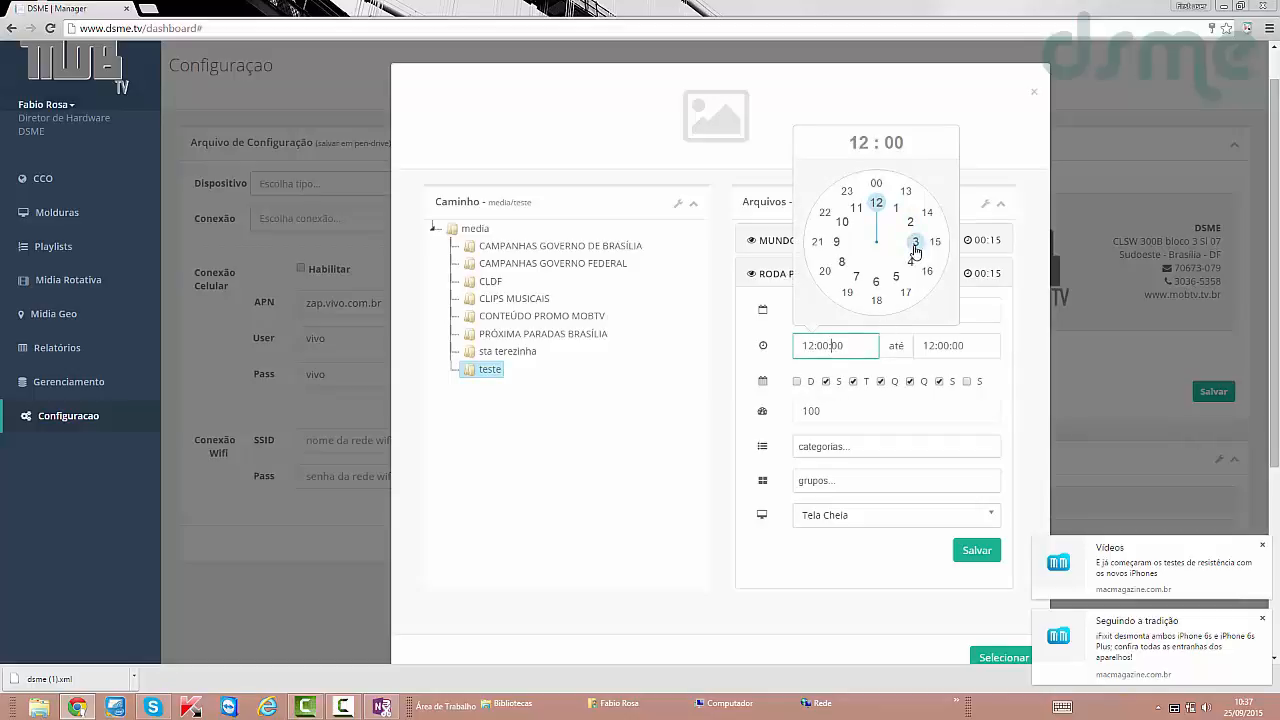
left_click(905, 191)
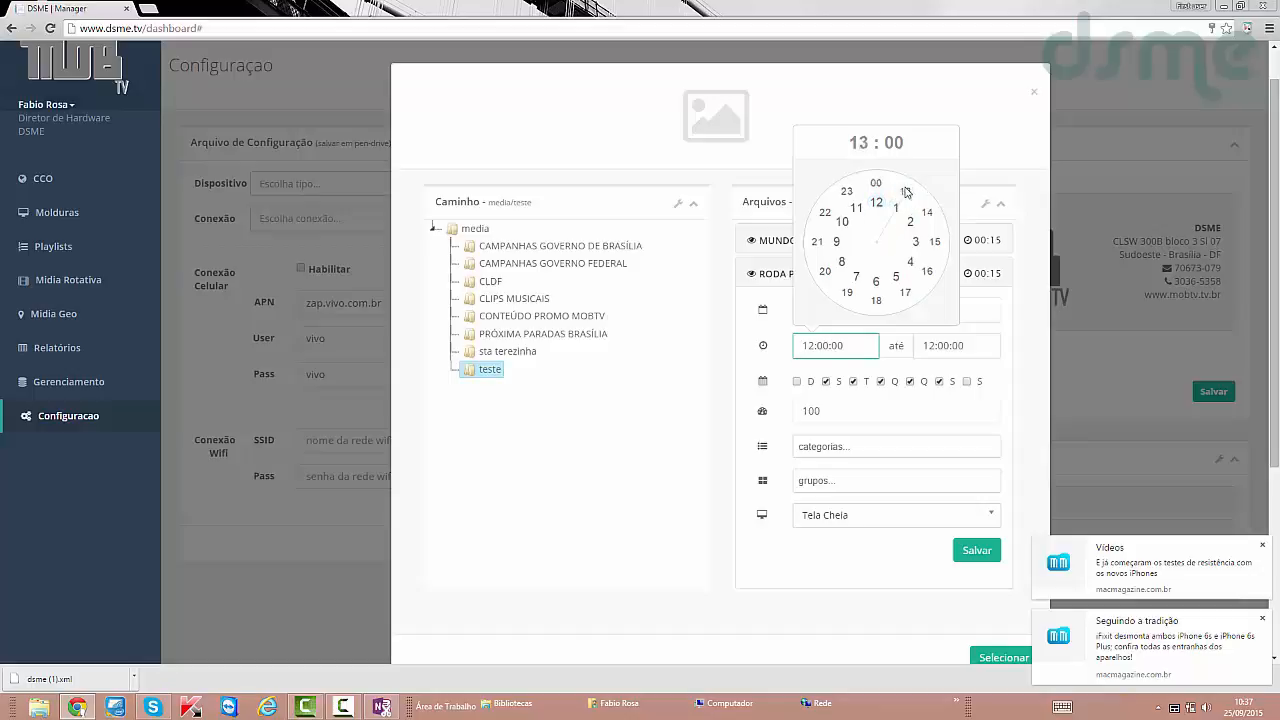
left_click(877, 300)
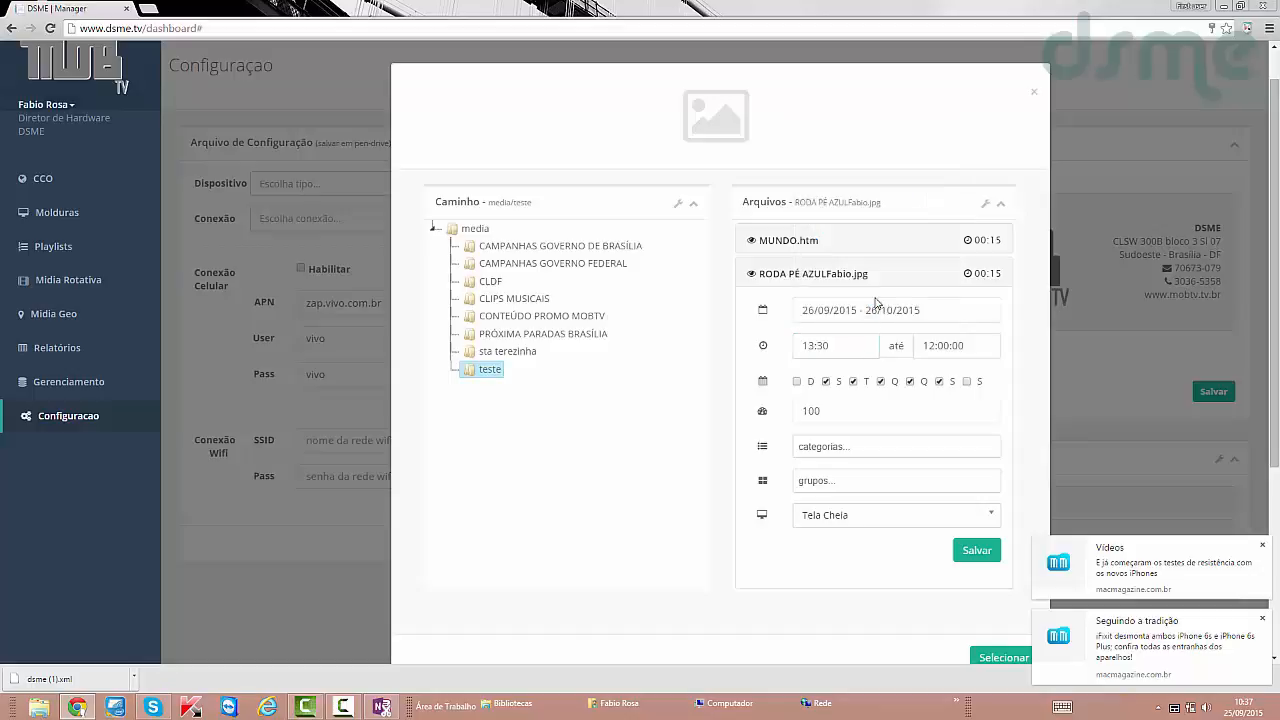
left_click(955, 348)
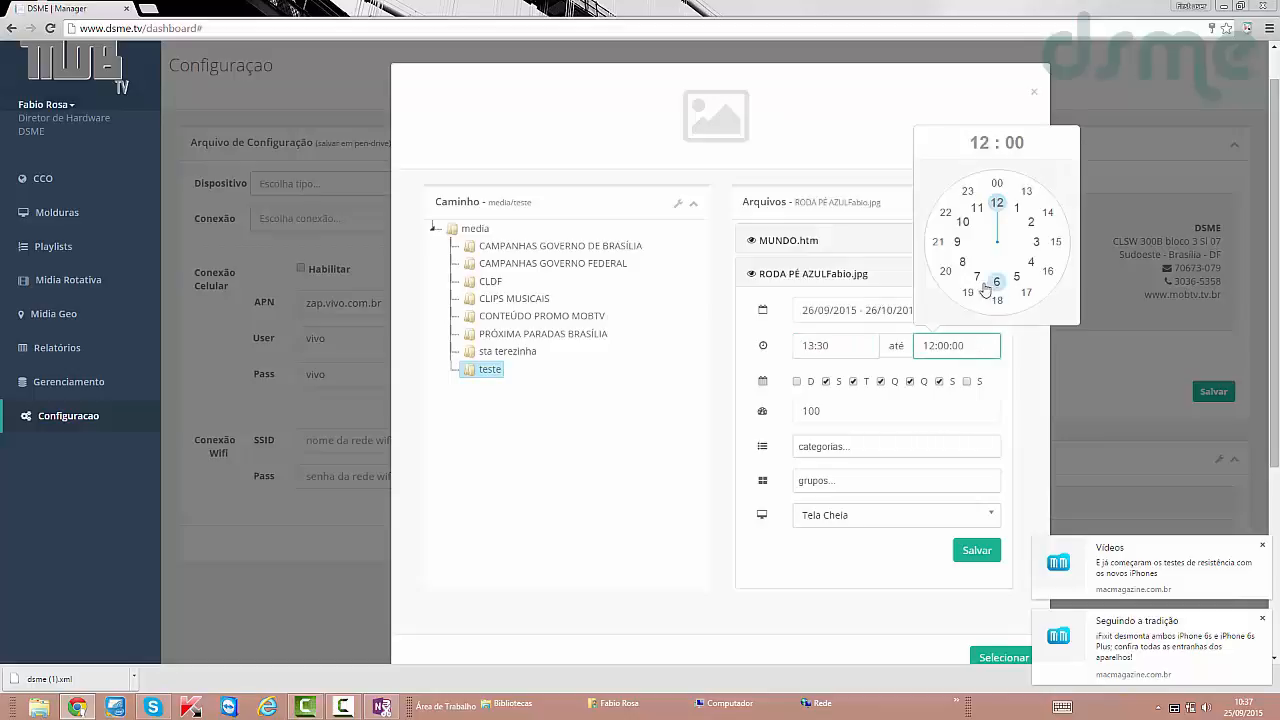
left_click(946, 264)
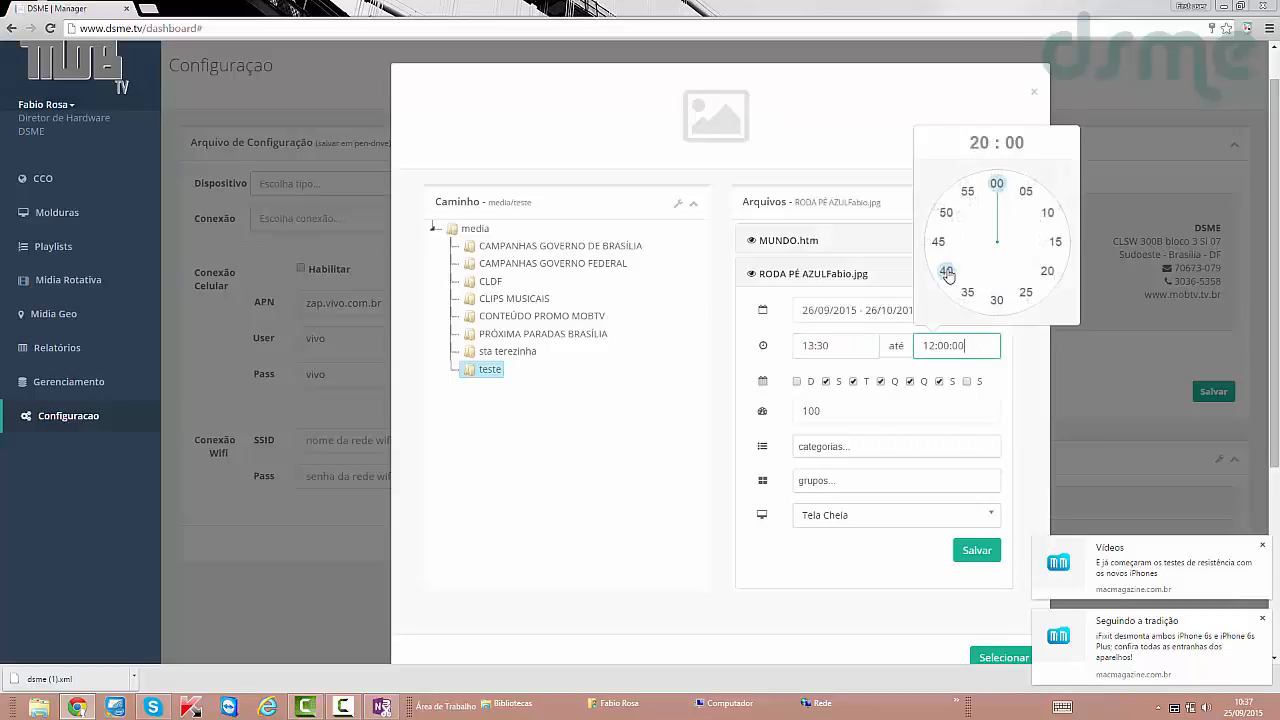
left_click(997, 300)
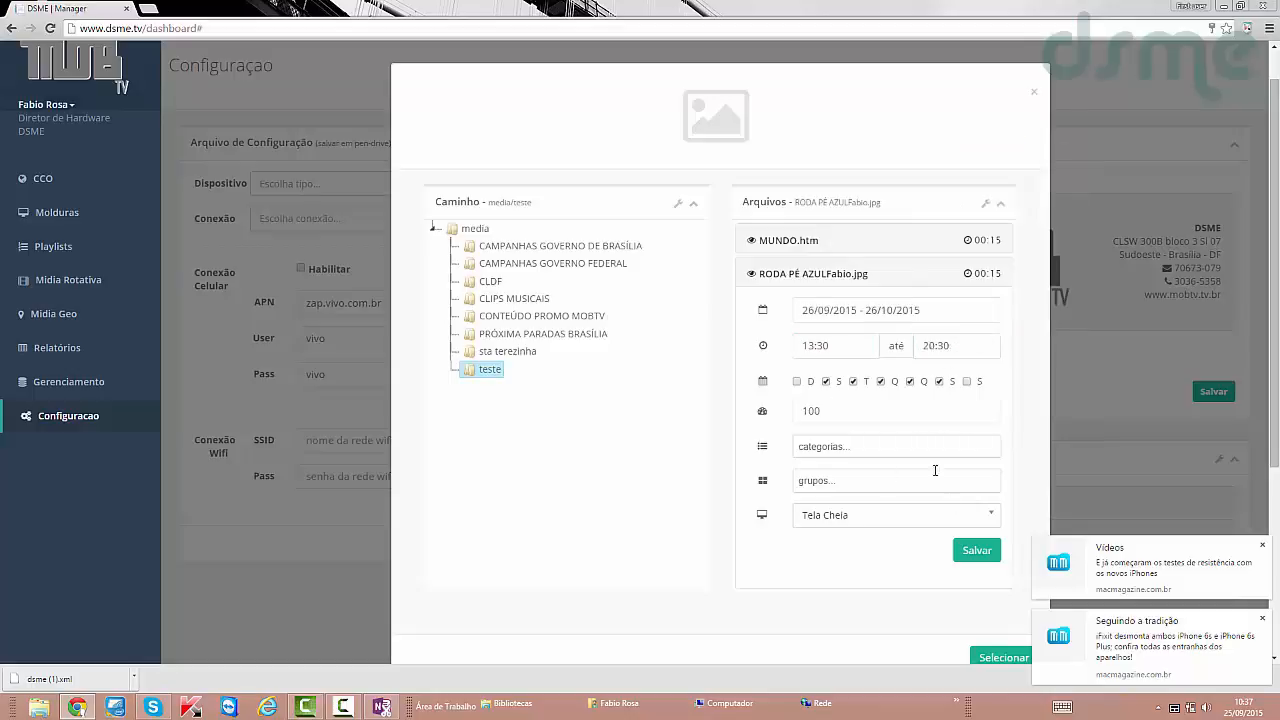
left_click(984, 553)
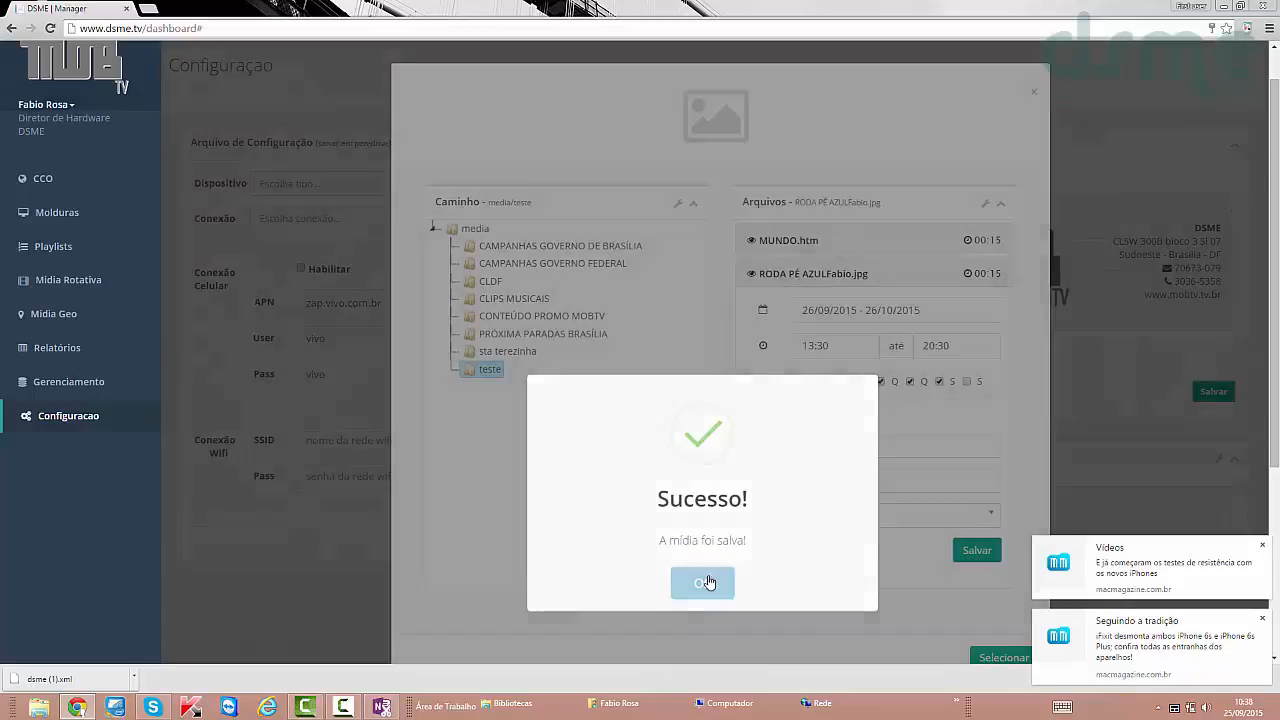
left_click(712, 582)
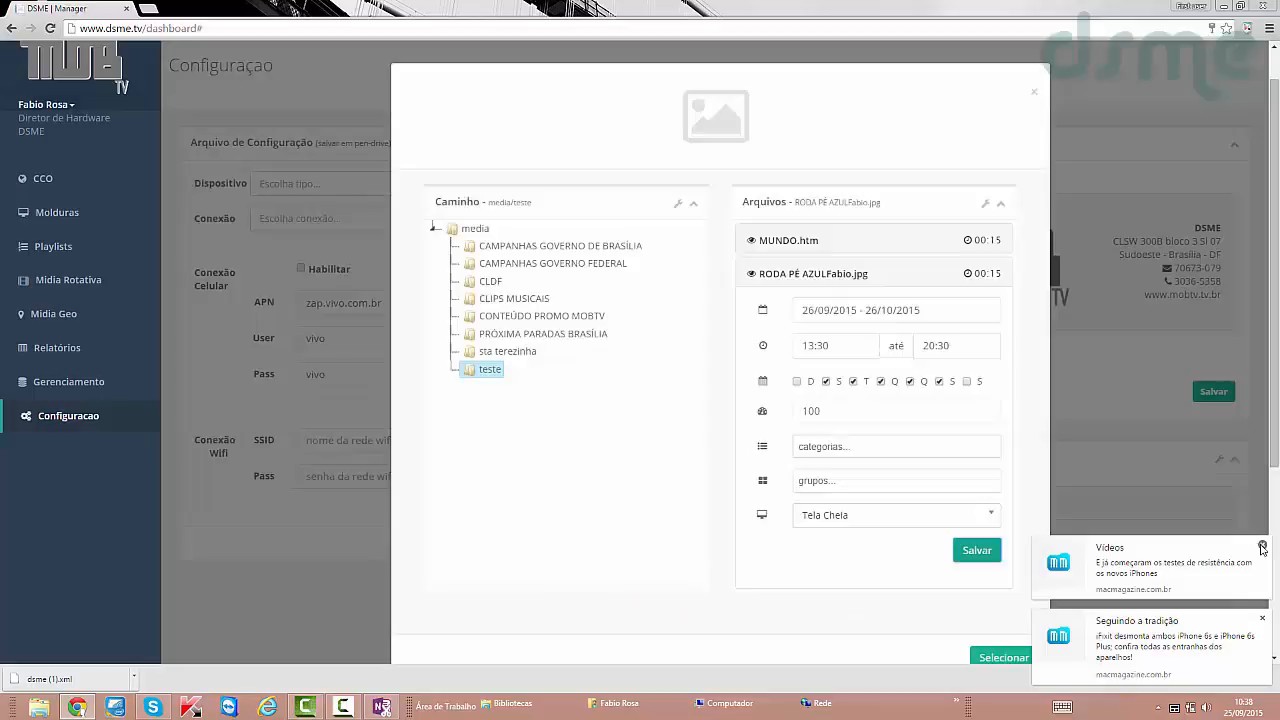
Dismiss the two news notifications and close the media file browser without selecting a file.
left_click(1262, 548)
left_click(1261, 621)
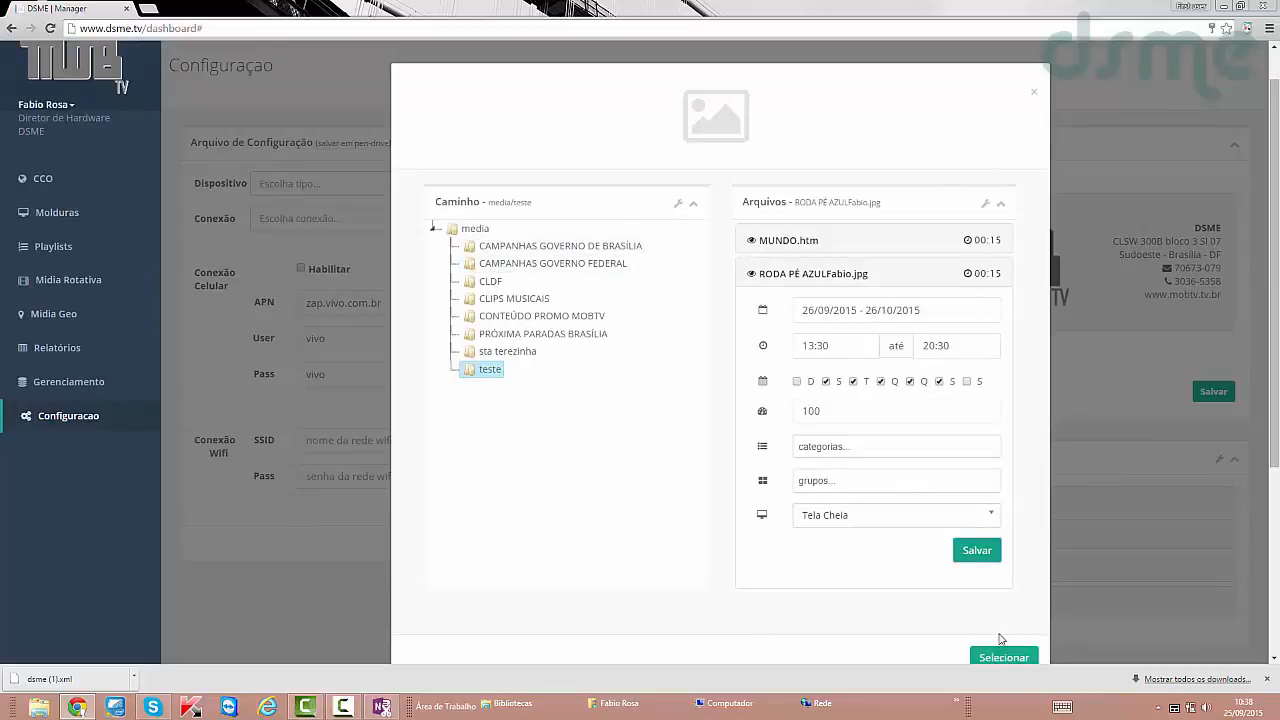
left_click(1035, 95)
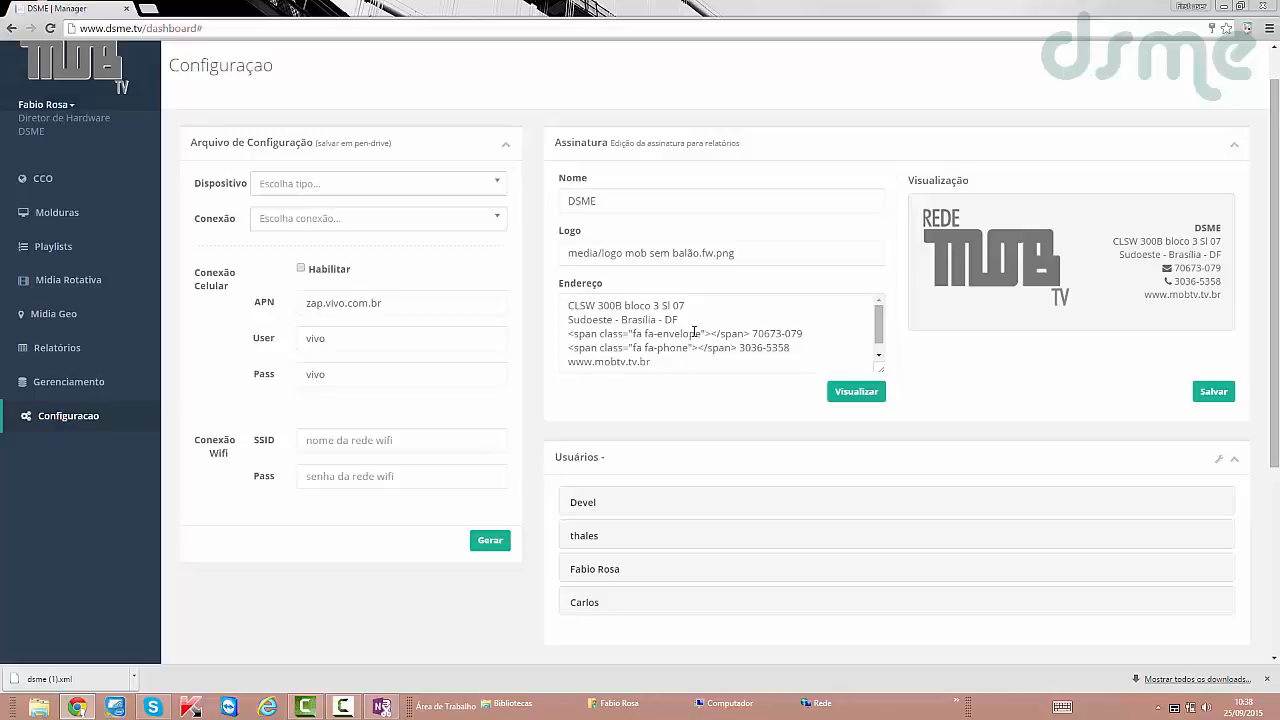
From the signature logo's file browser, preview MUNDO.htm at monitor (1366x768) and WVGA (800x480) resolutions, and close the preview and the browser.
left_click(803, 253)
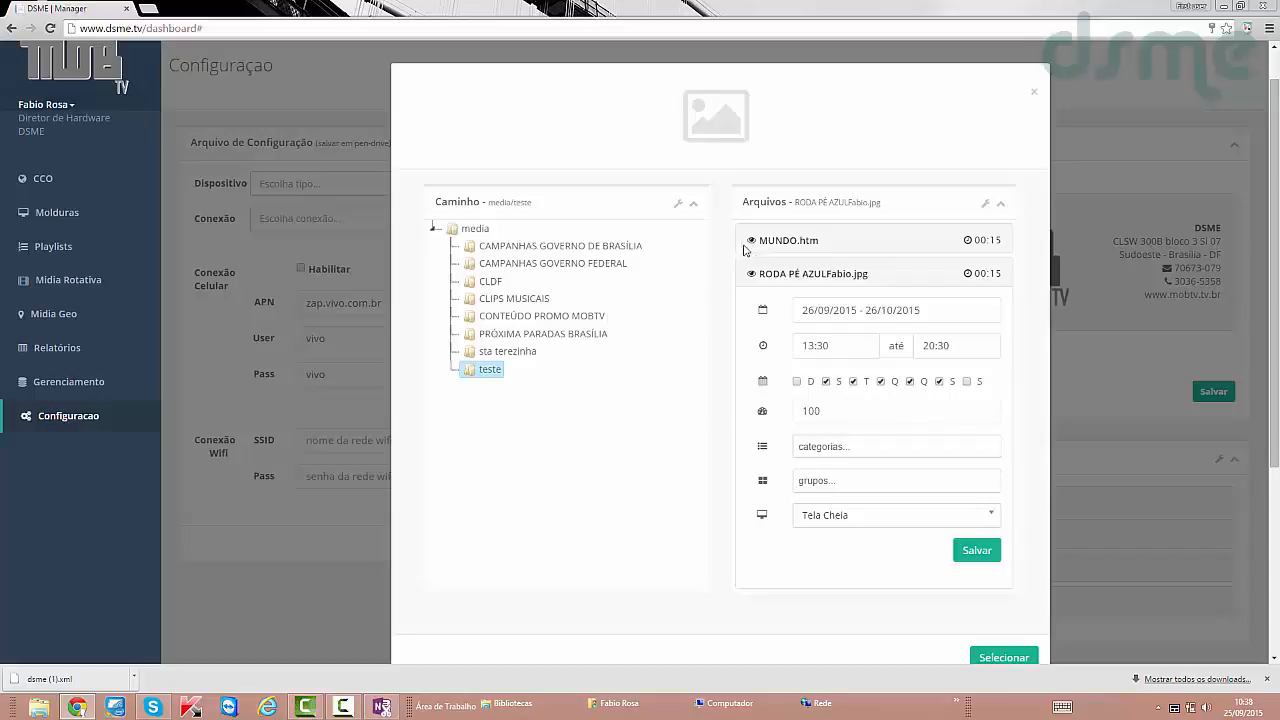
left_click(751, 243)
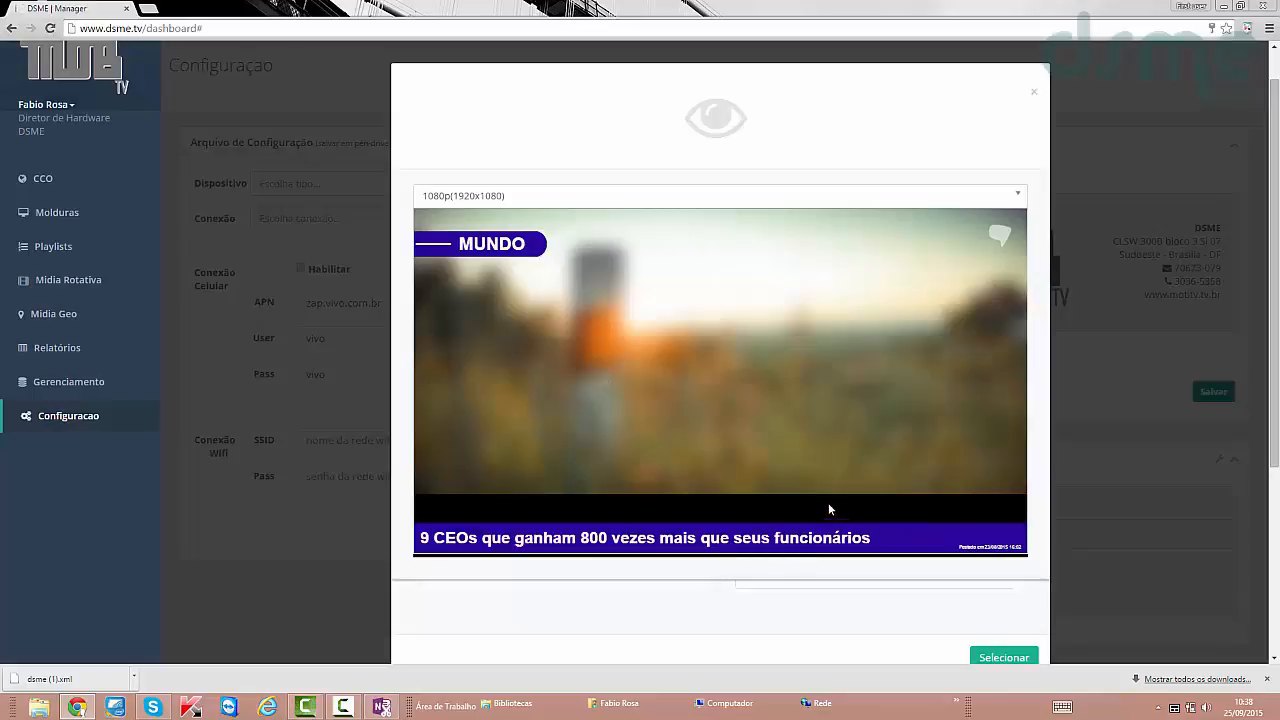
left_click(493, 200)
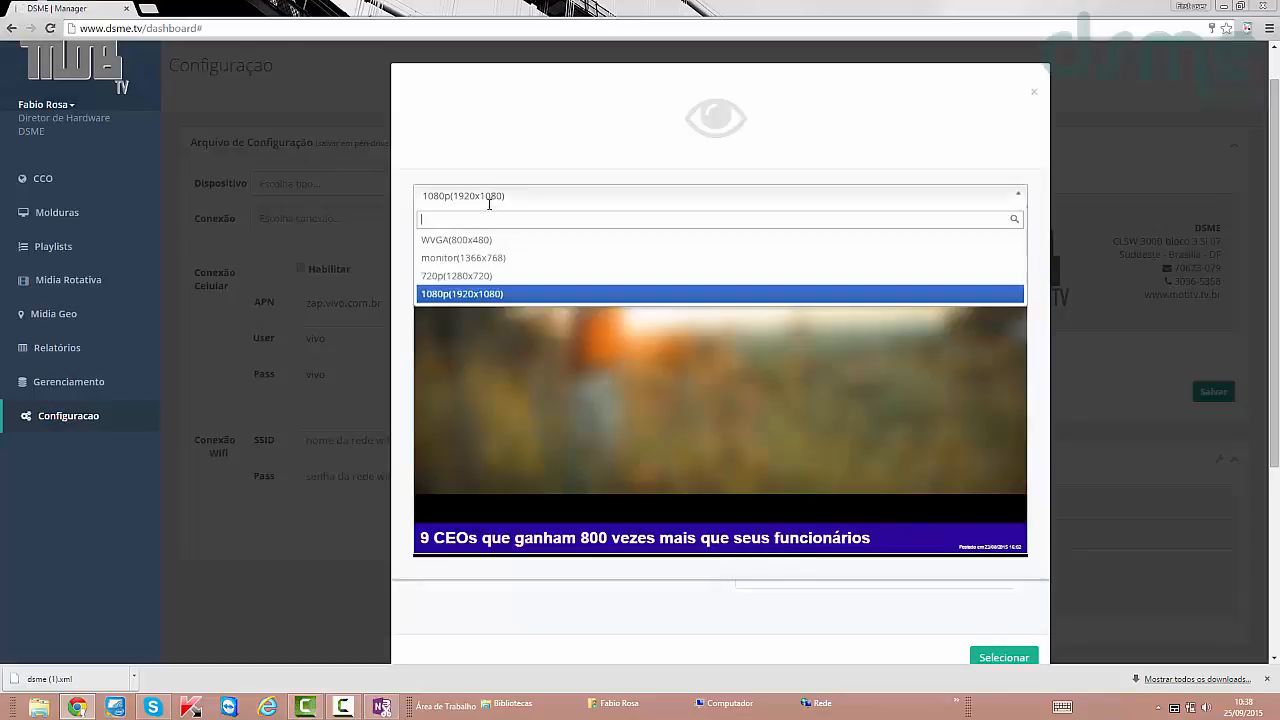
left_click(481, 258)
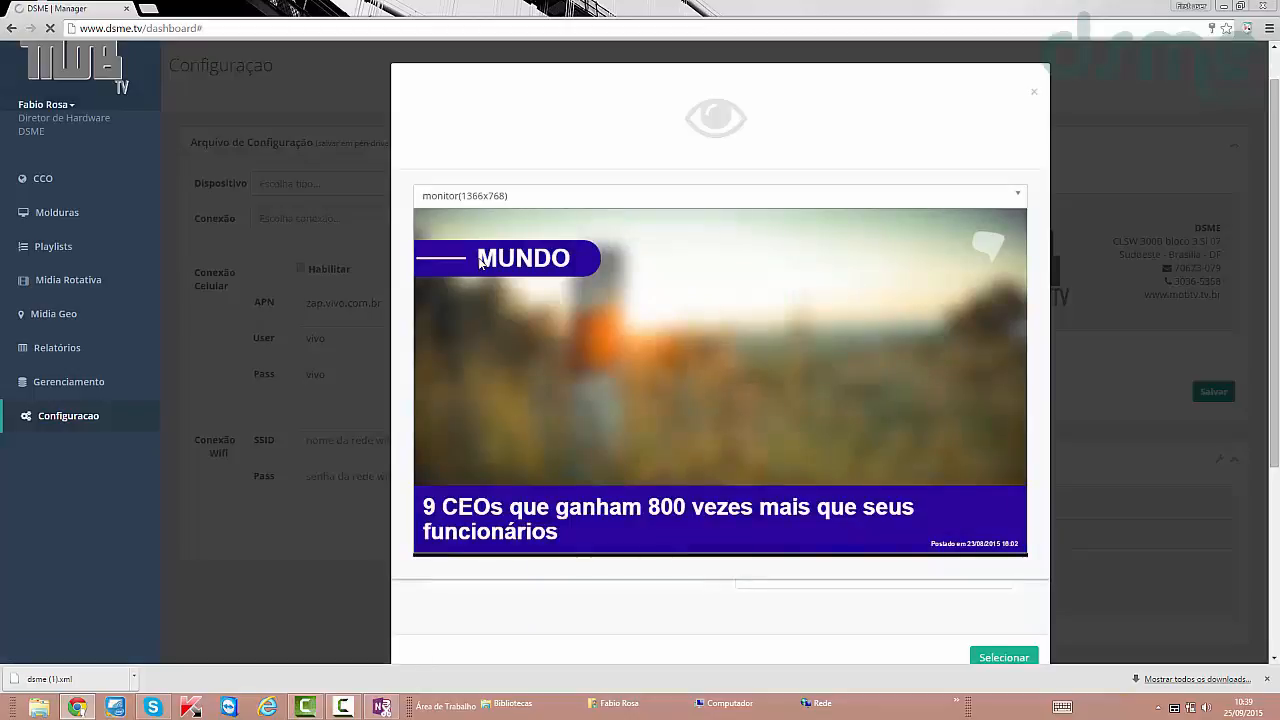
left_click(536, 191)
left_click(492, 242)
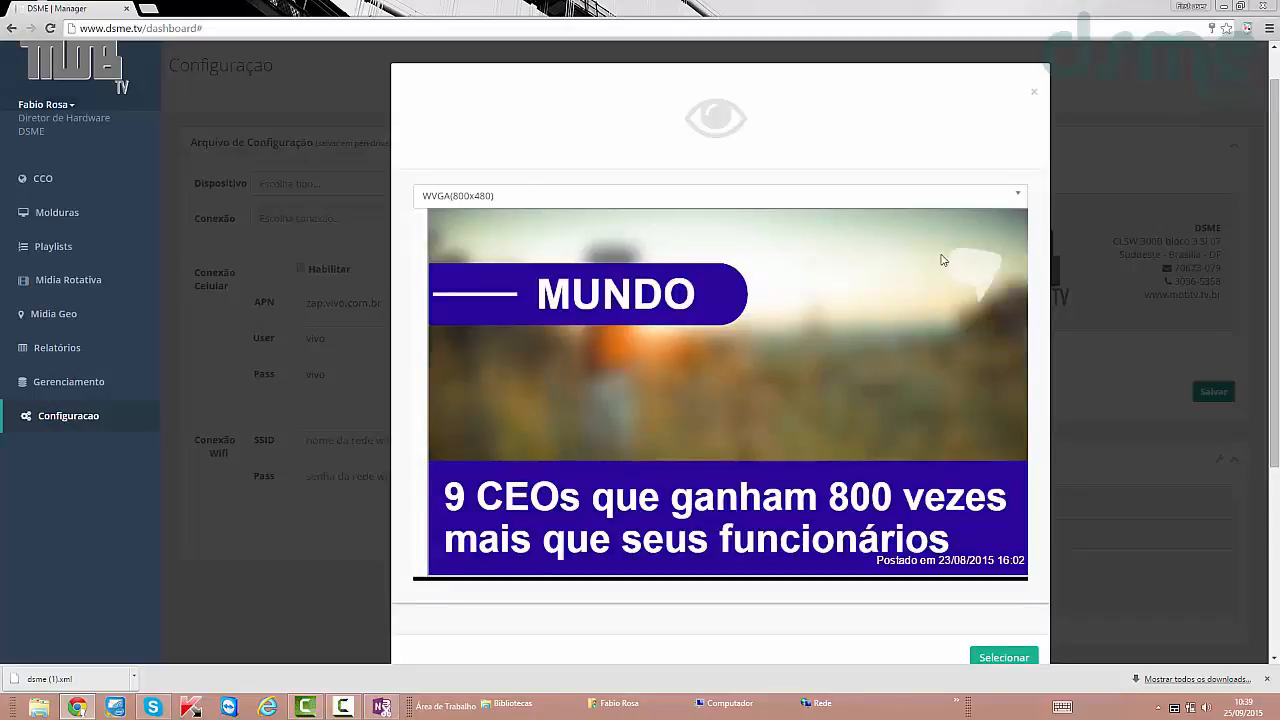
left_click(1034, 93)
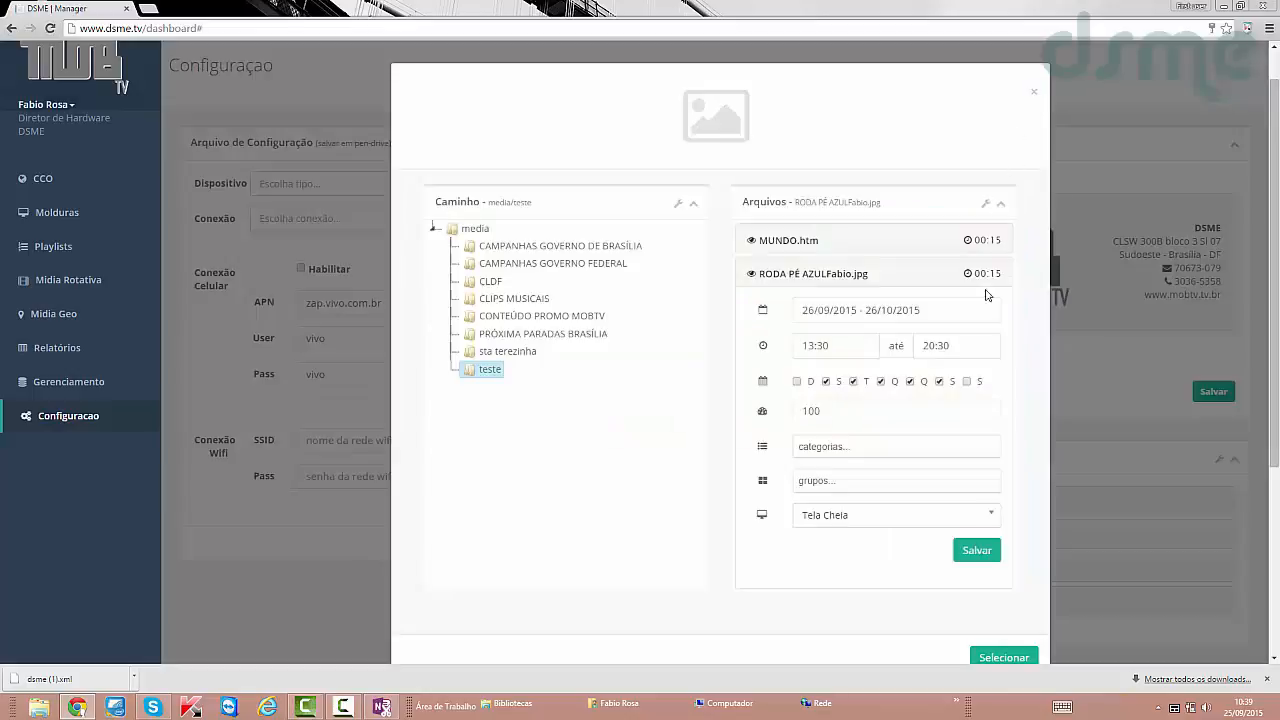
left_click(1034, 93)
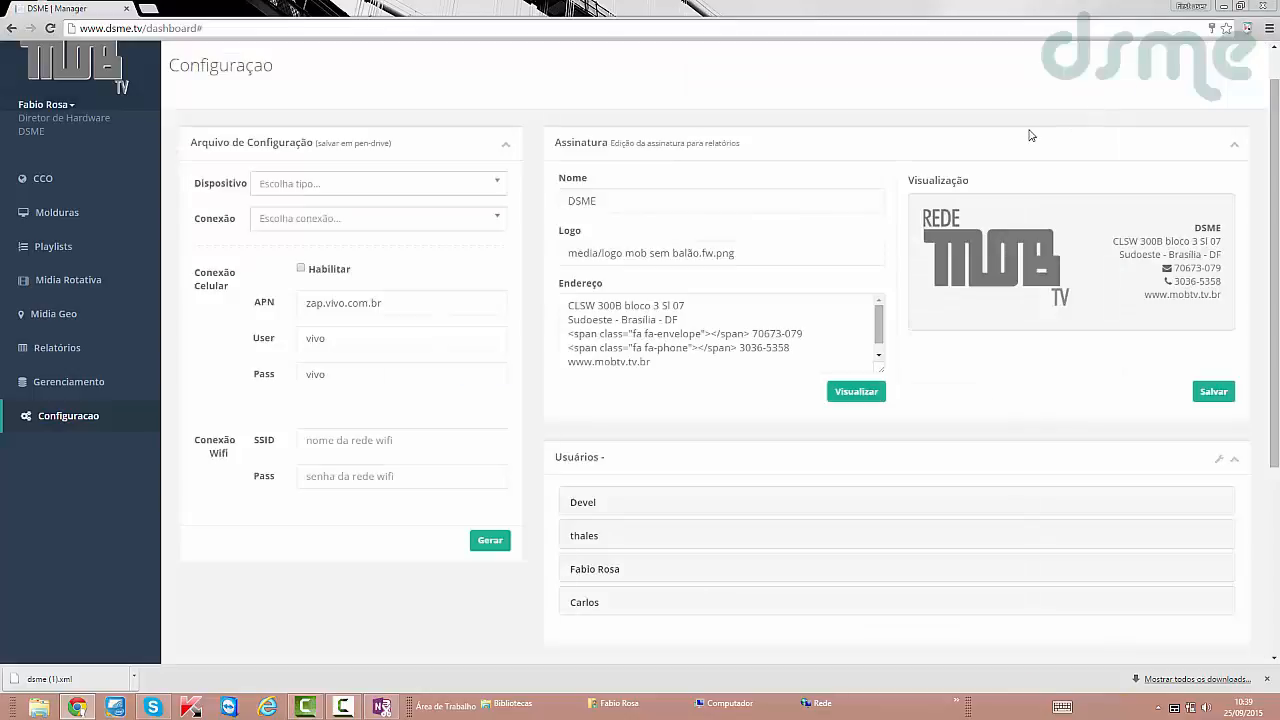